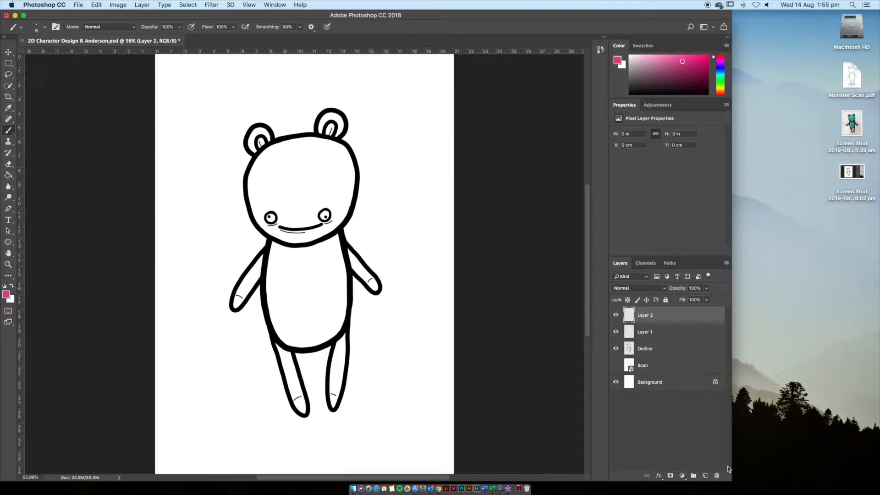
# Delete Layer 2, and rename Layer 1 as "Main colours", placing it directly beneath the Outline layer
pyautogui.click(717, 476)
pyautogui.doubleClick(645, 315)
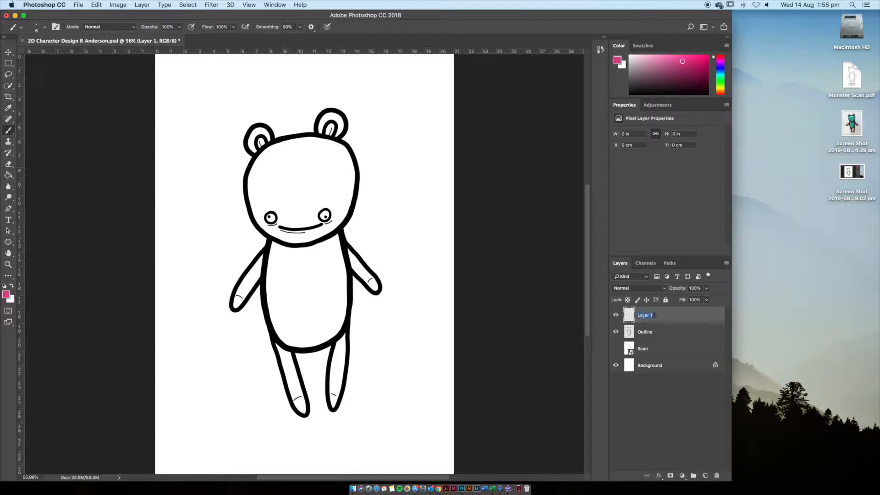
pyautogui.write('Main colours')
pyautogui.press('Return')
pyautogui.moveTo(696, 316); pyautogui.dragTo(695, 337)
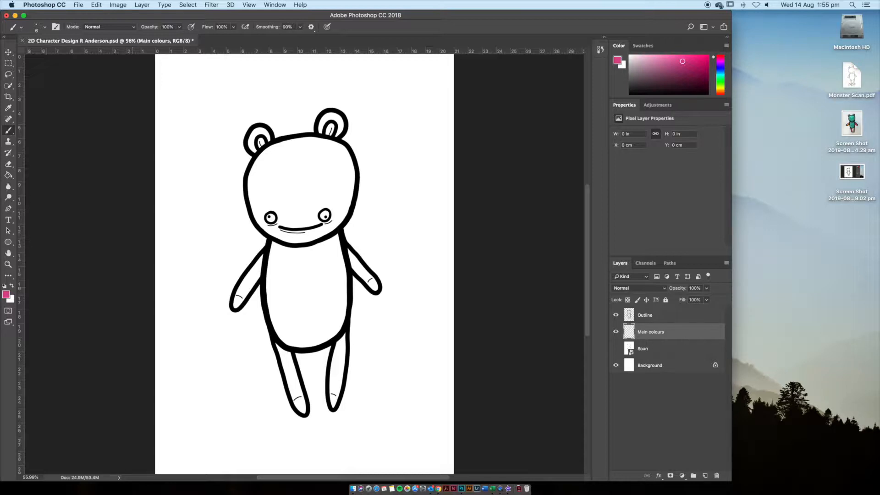
# Set the foreground colour to teal green, #01c0a3
pyautogui.click(6, 296)
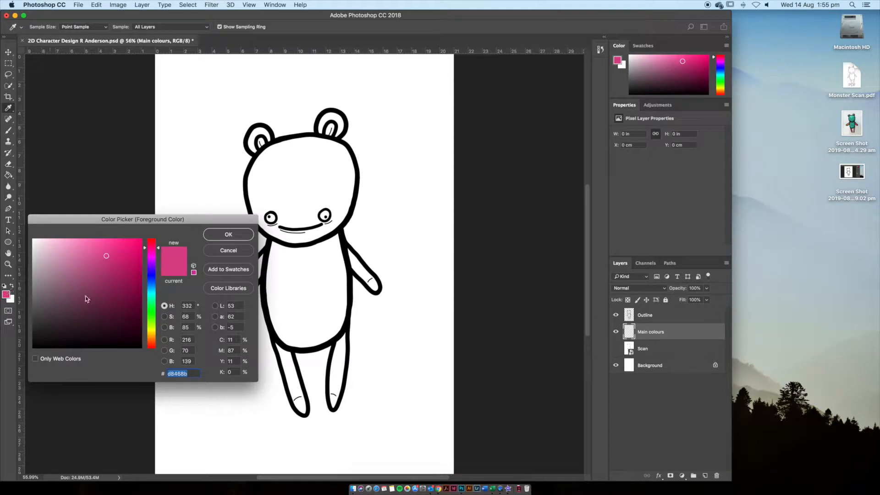
pyautogui.moveTo(111, 277); pyautogui.dragTo(115, 254)
pyautogui.write('00')
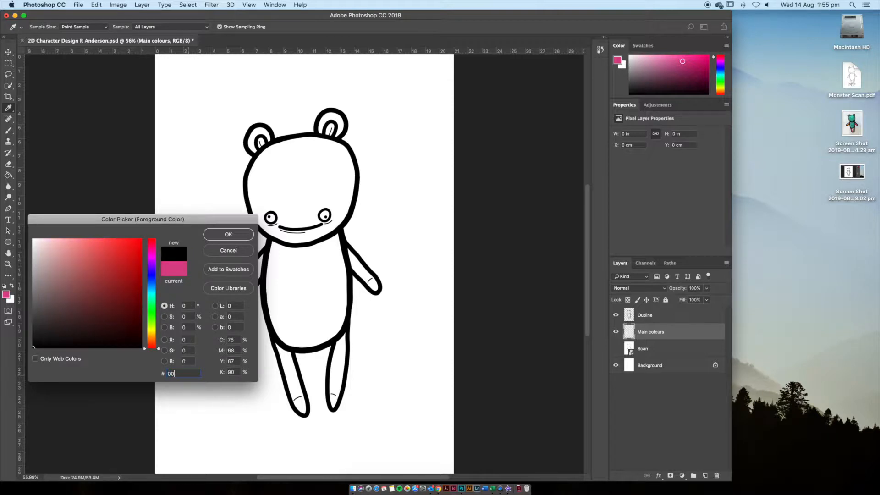
pyautogui.write('c6ff')
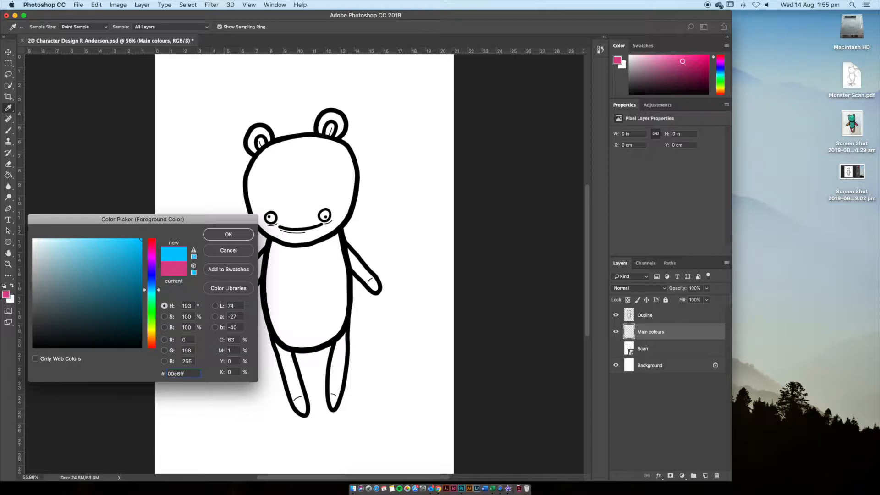
pyautogui.moveTo(157, 290)
pyautogui.mouseDown()
pyautogui.moveTo(157, 297)
pyautogui.moveTo(141, 266)
pyautogui.mouseUp()
pyautogui.press('Return')
# Set the brush to Hard Round at 175 px with 45% smoothing
pyautogui.press('b')
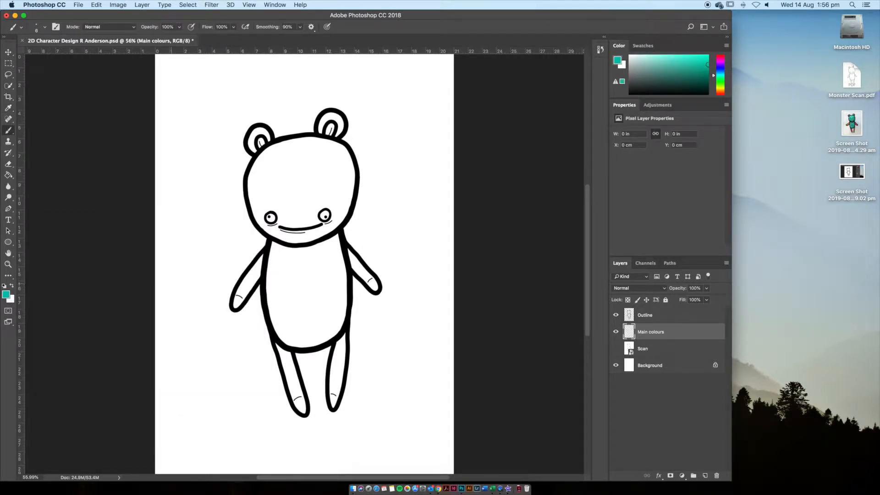
pyautogui.press(']')
pyautogui.press(']')
pyautogui.press(']')
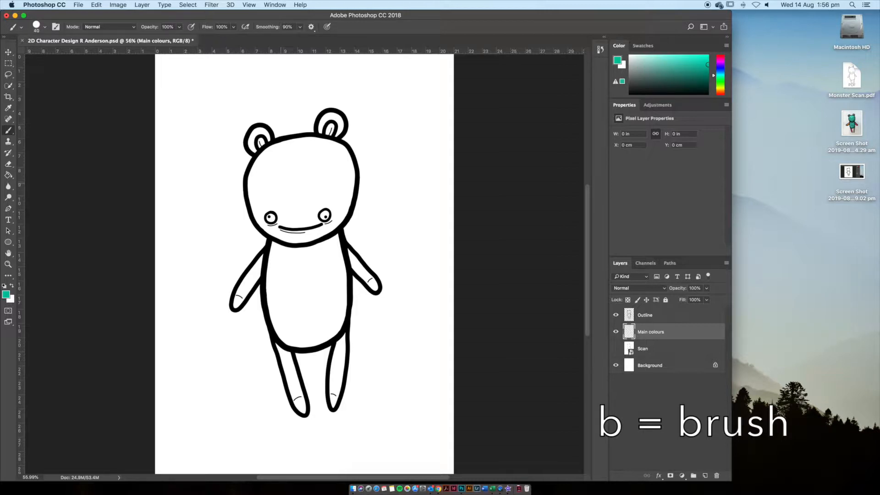
pyautogui.press(']')
pyautogui.press(']')
pyautogui.press(']')
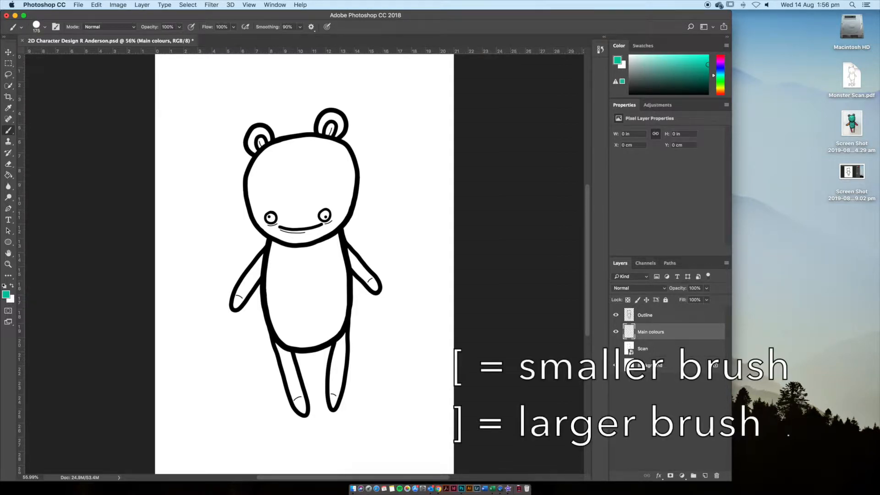
pyautogui.click(45, 27)
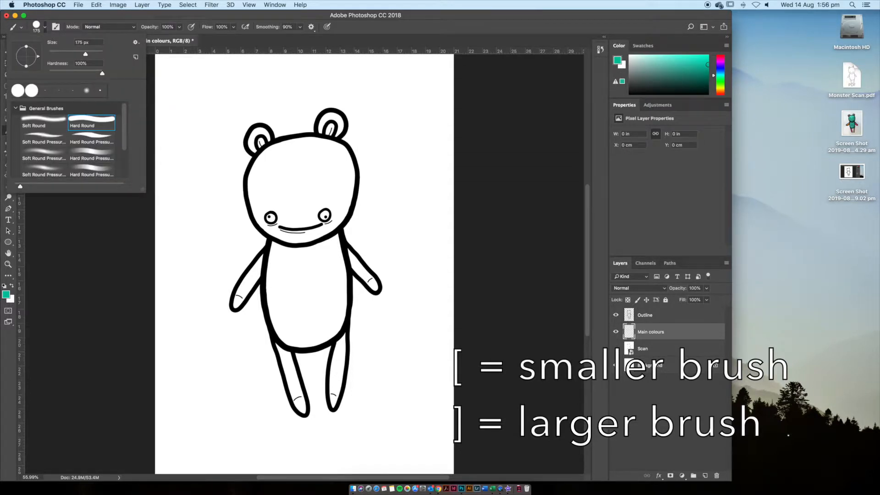
pyautogui.click(300, 27)
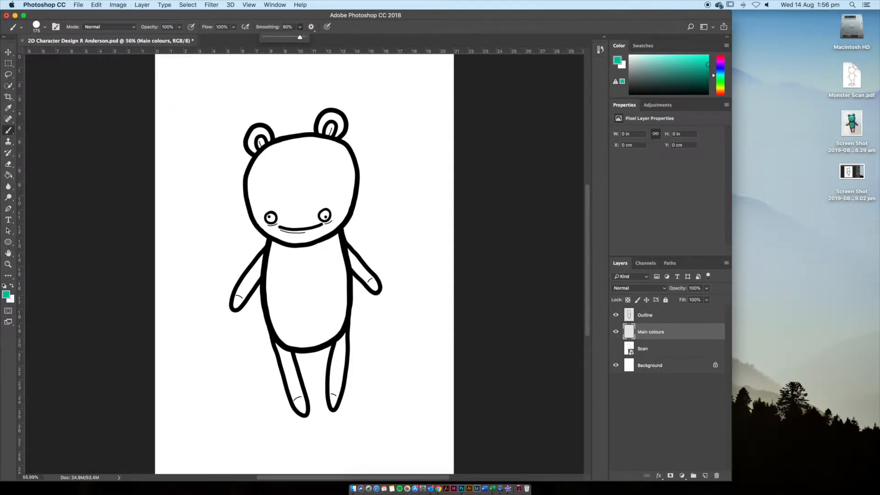
pyautogui.moveTo(298, 37); pyautogui.dragTo(294, 36)
# Paint the monster's head, both ears and body teal on the Main colours layer, keeping within the black outlines
pyautogui.moveTo(257, 212)
pyautogui.mouseDown()
pyautogui.moveTo(338, 159)
pyautogui.moveTo(344, 166)
pyautogui.moveTo(341, 202)
pyautogui.moveTo(315, 231)
pyautogui.moveTo(265, 219)
pyautogui.moveTo(273, 196)
pyautogui.moveTo(316, 153)
pyautogui.moveTo(332, 158)
pyautogui.moveTo(329, 181)
pyautogui.moveTo(307, 170)
pyautogui.moveTo(279, 207)
pyautogui.moveTo(300, 215)
pyautogui.moveTo(316, 193)
pyautogui.moveTo(298, 188)
pyautogui.moveTo(290, 197)
pyautogui.mouseUp()
pyautogui.press('e')
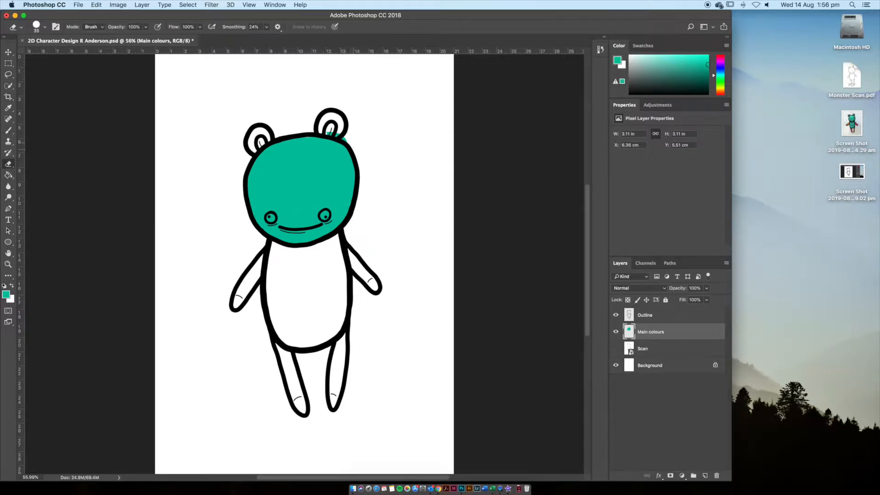
pyautogui.press('b')
pyautogui.moveTo(331, 131)
pyautogui.mouseDown()
pyautogui.moveTo(325, 121)
pyautogui.moveTo(340, 129)
pyautogui.mouseUp()
pyautogui.moveTo(264, 141); pyautogui.dragTo(256, 143)
pyautogui.moveTo(282, 244)
pyautogui.mouseDown()
pyautogui.moveTo(280, 316)
pyautogui.moveTo(296, 335)
pyautogui.moveTo(335, 316)
pyautogui.moveTo(333, 245)
pyautogui.moveTo(296, 258)
pyautogui.moveTo(313, 316)
pyautogui.moveTo(319, 263)
pyautogui.moveTo(310, 312)
pyautogui.mouseUp()
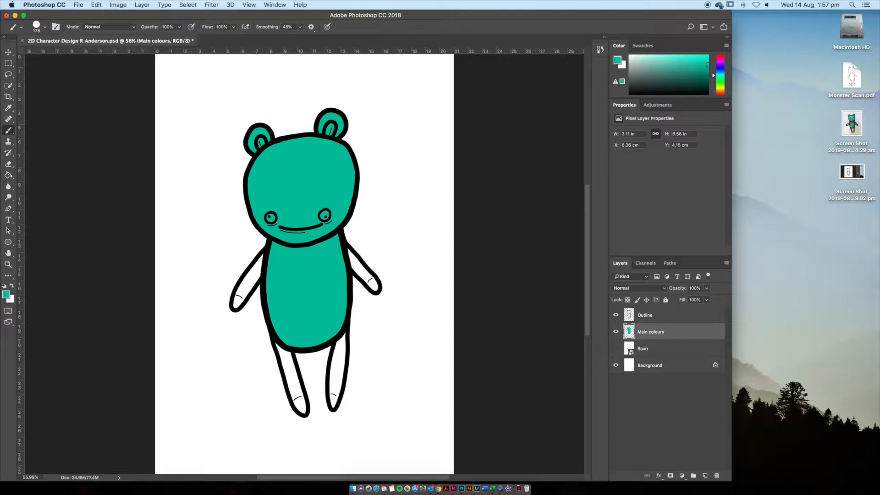
# Change the foreground colour to orange, #d4822b
pyautogui.click(6, 294)
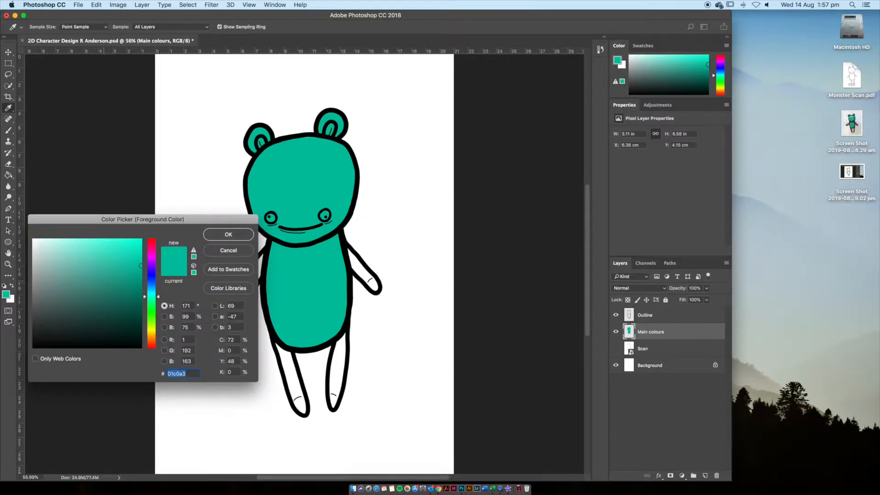
pyautogui.click(96, 284)
pyautogui.moveTo(152, 297); pyautogui.dragTo(152, 295)
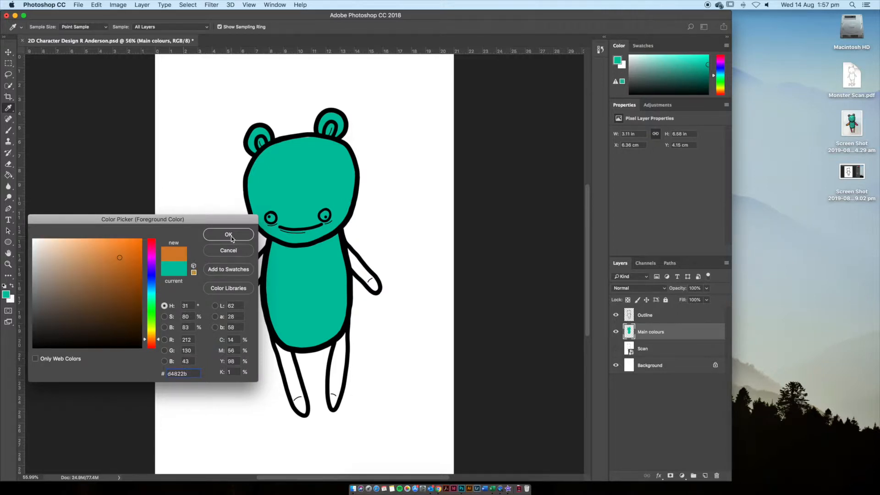
pyautogui.click(231, 237)
# Paint the left-hand arm, right-hand leg and left-hand ear orange, resizing the brush to fit each part
pyautogui.press('[')
pyautogui.moveTo(237, 303); pyautogui.dragTo(261, 265)
pyautogui.press('[')
pyautogui.press('[')
pyautogui.press('[')
pyautogui.press('[')
pyautogui.press(']')
pyautogui.press(']')
pyautogui.press(']')
pyautogui.press(']')
pyautogui.moveTo(340, 343)
pyautogui.mouseDown()
pyautogui.moveTo(334, 395)
pyautogui.moveTo(343, 336)
pyautogui.mouseUp()
pyautogui.moveTo(265, 138)
pyautogui.mouseDown()
pyautogui.moveTo(252, 141)
pyautogui.moveTo(259, 129)
pyautogui.moveTo(252, 157)
pyautogui.mouseUp()
pyautogui.press('e')
# Switch the foreground colour to pink and paint the right-hand ear, right-hand arm and left-hand leg
pyautogui.click(6, 295)
pyautogui.click(151, 245)
pyautogui.click(219, 233)
pyautogui.press('b')
pyautogui.moveTo(326, 129)
pyautogui.mouseDown()
pyautogui.moveTo(338, 125)
pyautogui.moveTo(327, 120)
pyautogui.moveTo(336, 136)
pyautogui.moveTo(325, 117)
pyautogui.mouseUp()
pyautogui.moveTo(350, 252)
pyautogui.mouseDown()
pyautogui.moveTo(372, 283)
pyautogui.moveTo(348, 254)
pyautogui.mouseUp()
pyautogui.moveTo(282, 346)
pyautogui.mouseDown()
pyautogui.moveTo(300, 405)
pyautogui.moveTo(287, 350)
pyautogui.mouseUp()
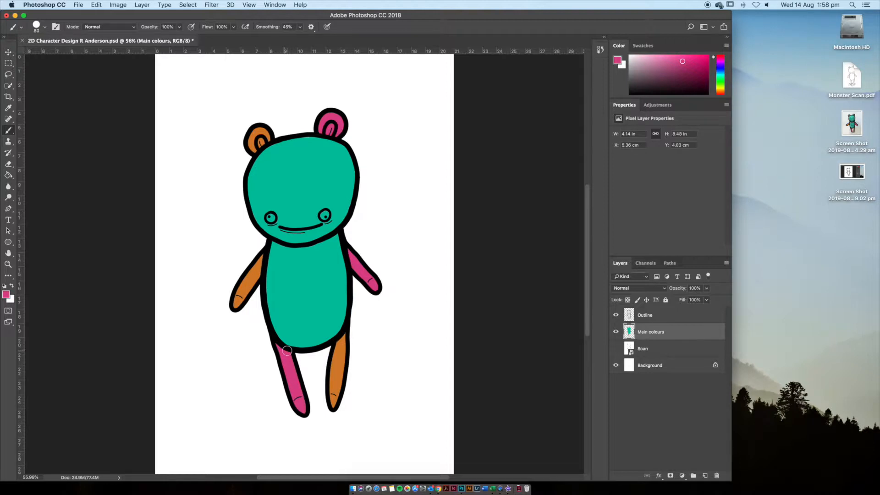
# Add a new layer above Main colours and name it "Shadows and light"
pyautogui.click(705, 478)
pyautogui.doubleClick(644, 332)
pyautogui.write('Shadows and light')
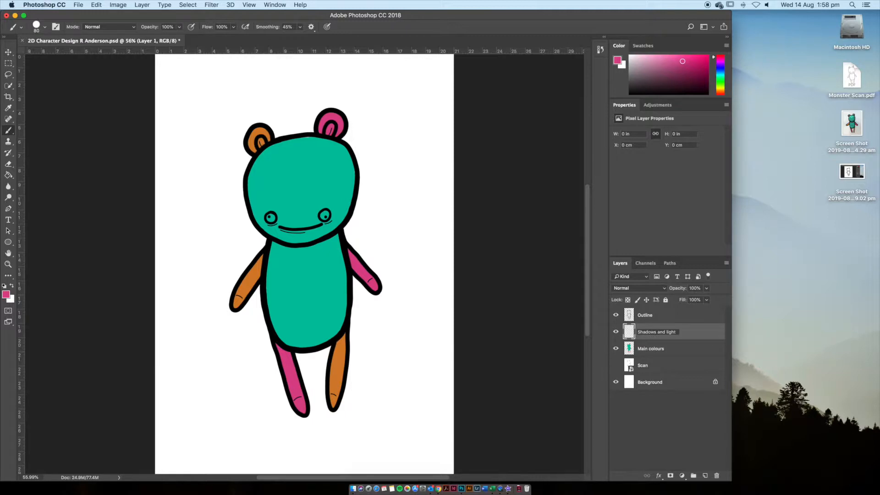
pyautogui.press('Return')
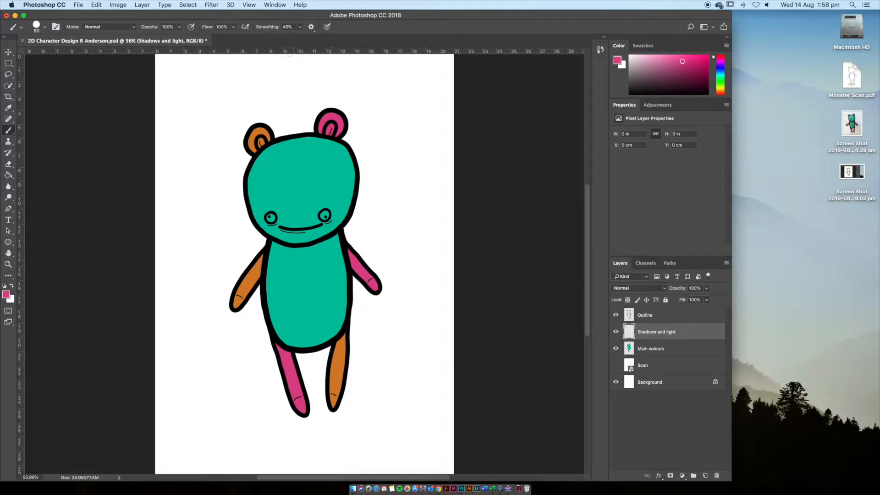
# Dab a pink dot above the monster, and set the foreground colour to a darker shade of the sampled head teal, #028f7a
pyautogui.click(290, 60)
pyautogui.click(8, 108)
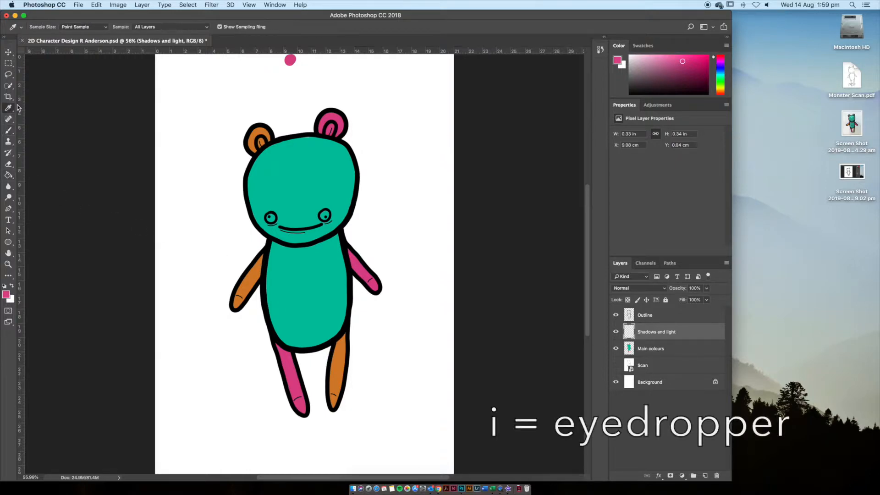
pyautogui.click(292, 170)
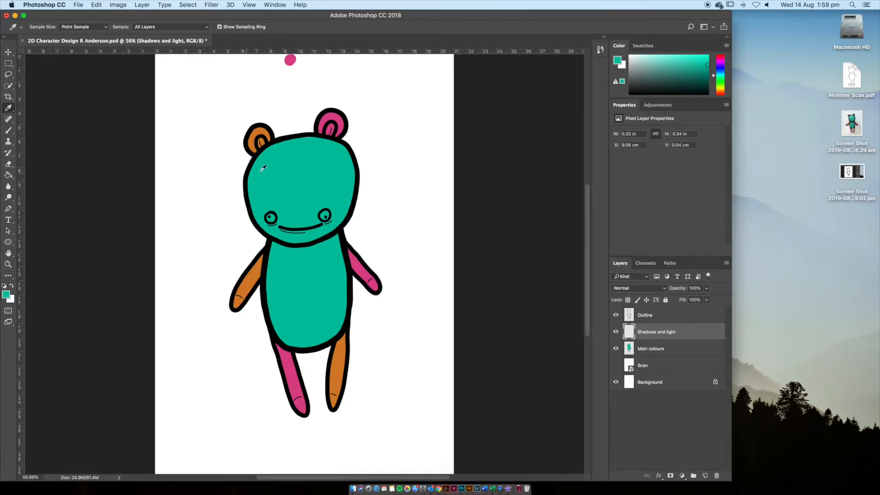
pyautogui.click(6, 295)
pyautogui.moveTo(133, 281); pyautogui.dragTo(139, 286)
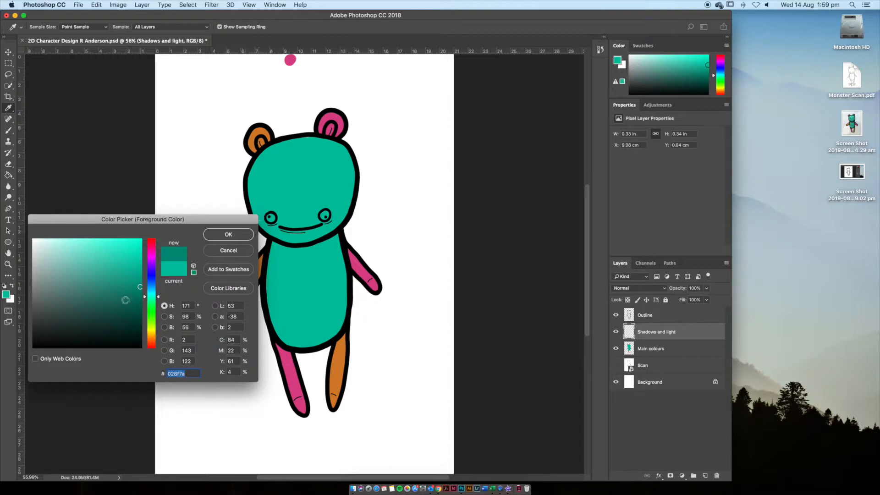
pyautogui.click(241, 235)
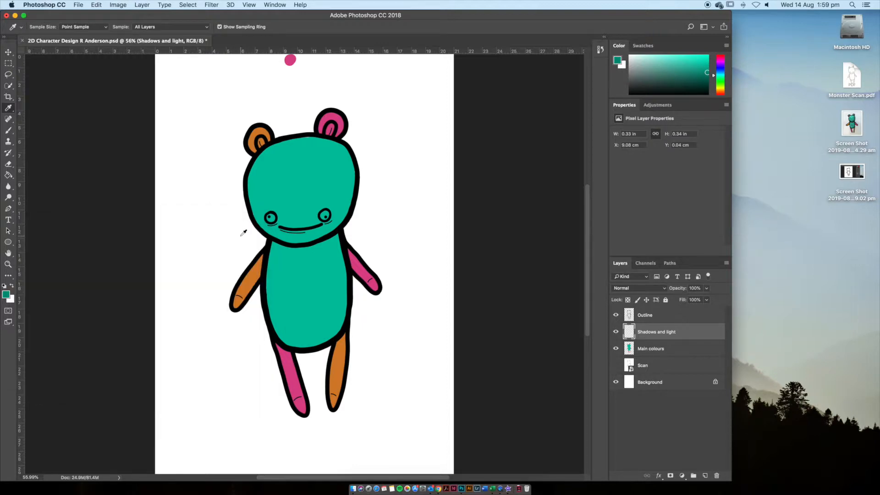
# Shade the lower edges of the head and body in dark teal with a 60 px brush, erasing the overspill outside the head
pyautogui.press('b')
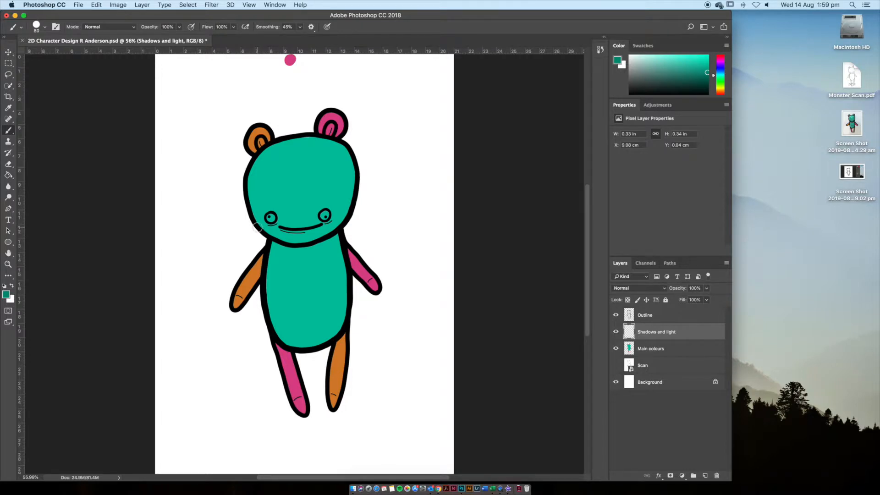
pyautogui.press('[')
pyautogui.press('[')
pyautogui.moveTo(259, 225)
pyautogui.mouseDown()
pyautogui.moveTo(309, 241)
pyautogui.moveTo(332, 233)
pyautogui.moveTo(350, 210)
pyautogui.mouseUp()
pyautogui.moveTo(248, 227); pyautogui.dragTo(259, 226)
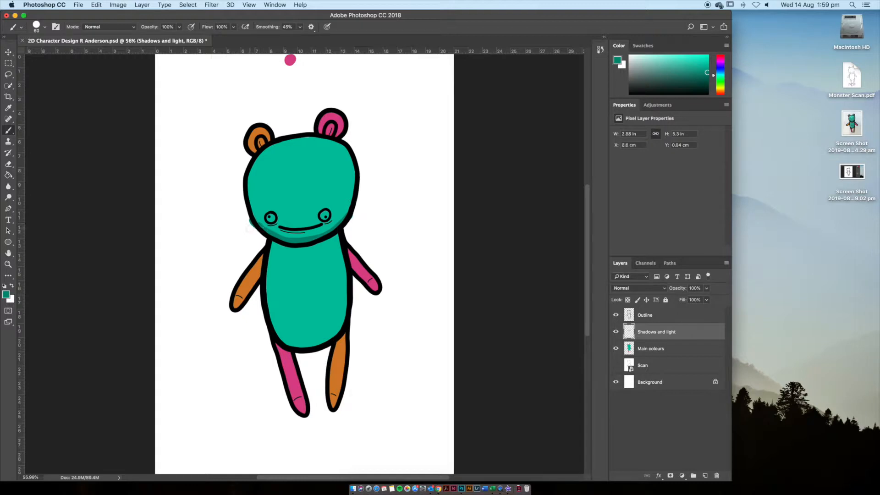
pyautogui.moveTo(268, 314)
pyautogui.mouseDown()
pyautogui.moveTo(300, 344)
pyautogui.moveTo(324, 342)
pyautogui.moveTo(351, 307)
pyautogui.mouseUp()
pyautogui.press('e')
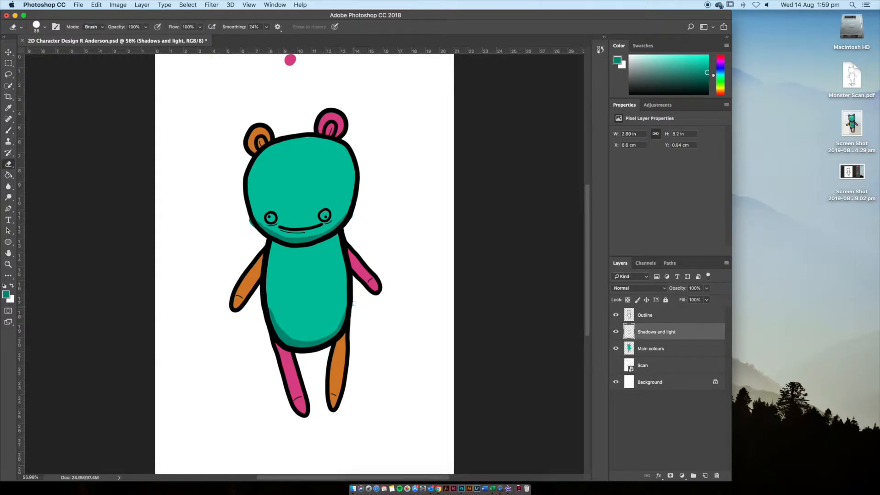
pyautogui.moveTo(252, 223); pyautogui.dragTo(254, 226)
pyautogui.press('b')
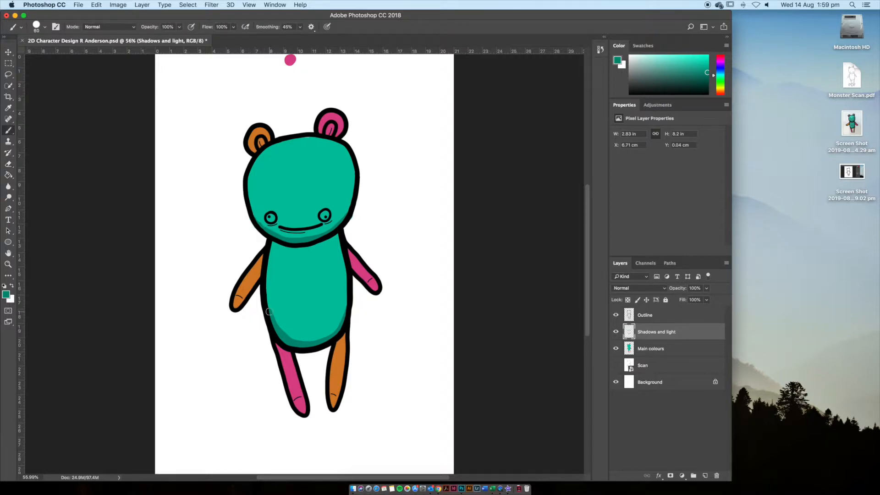
# Sample the arm's orange and darken the foreground colour to #b57026
pyautogui.press('i')
pyautogui.click(254, 274)
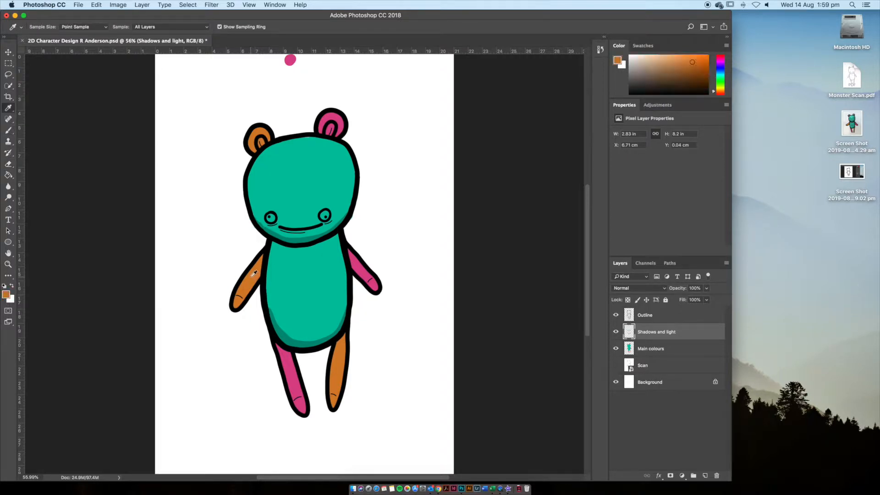
pyautogui.click(6, 294)
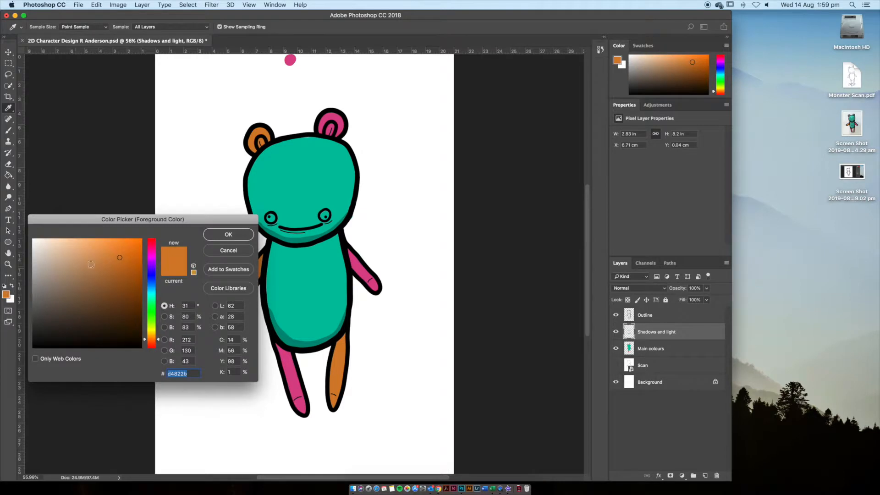
pyautogui.moveTo(126, 272); pyautogui.dragTo(119, 278)
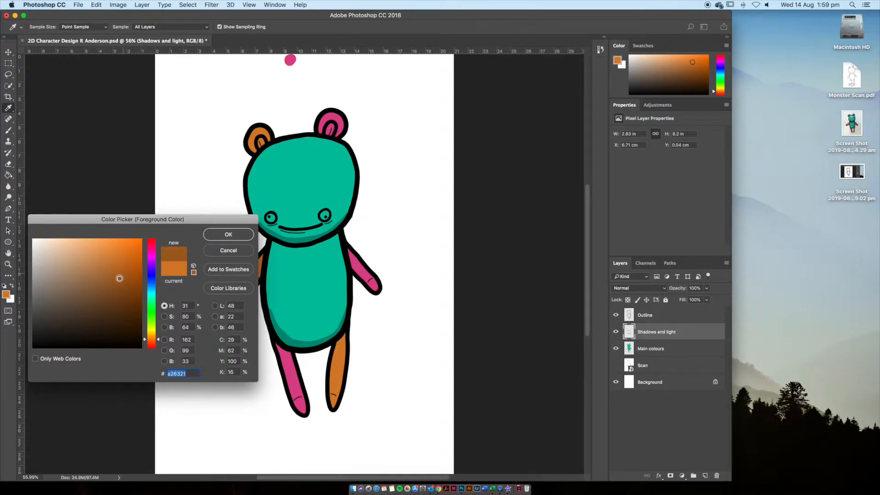
pyautogui.click(119, 270)
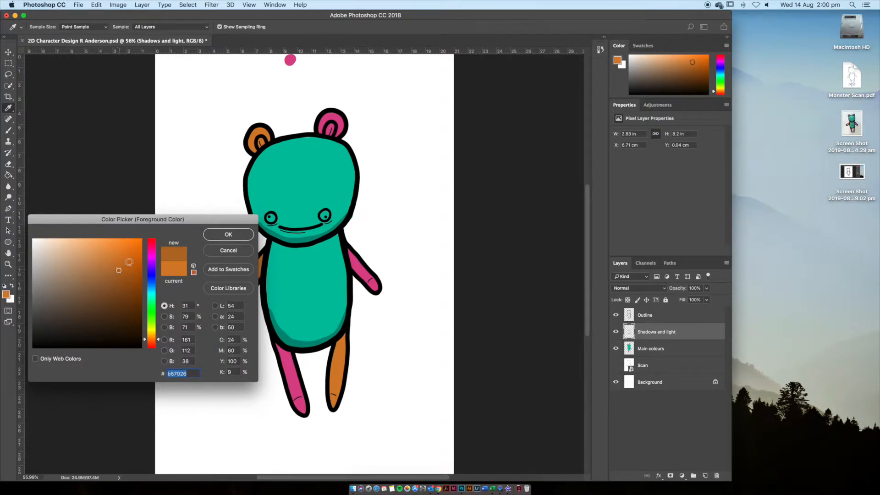
pyautogui.click(236, 234)
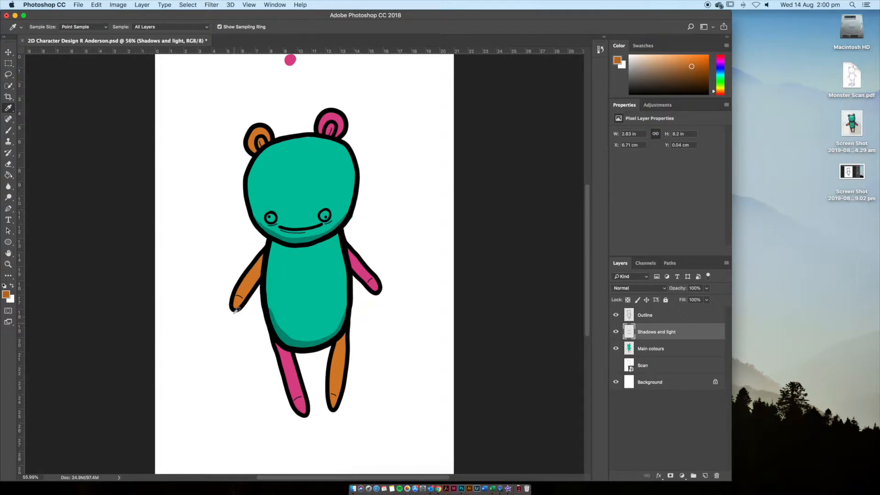
# Paint a dark orange shadow along one edge of the orange arm and the orange leg
pyautogui.press('b')
pyautogui.moveTo(235, 307); pyautogui.dragTo(266, 263)
pyautogui.moveTo(345, 331); pyautogui.dragTo(329, 402)
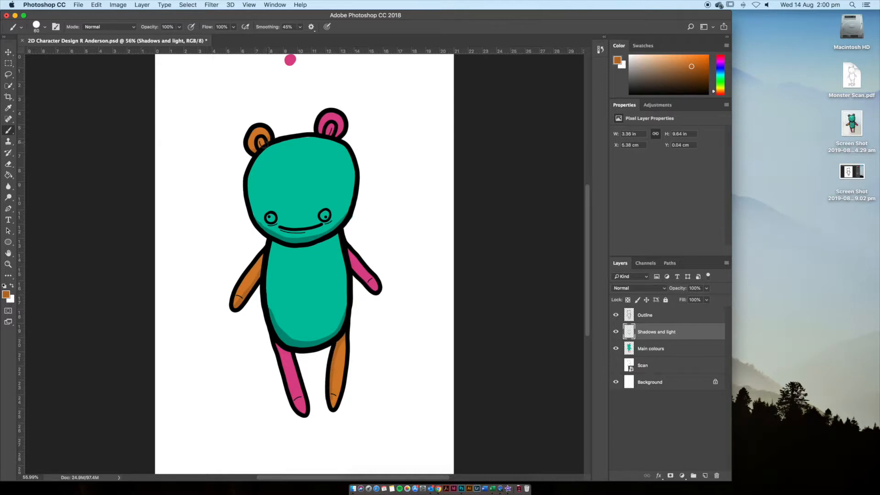
# Sample the pink of the ear and set the foreground colour to a darker pink
pyautogui.press('i')
pyautogui.click(336, 112)
pyautogui.click(10, 298)
pyautogui.click(106, 271)
pyautogui.click(229, 238)
# Paint dark pink shadows along the pink arm and pink leg with a 45 px brush
pyautogui.press('b')
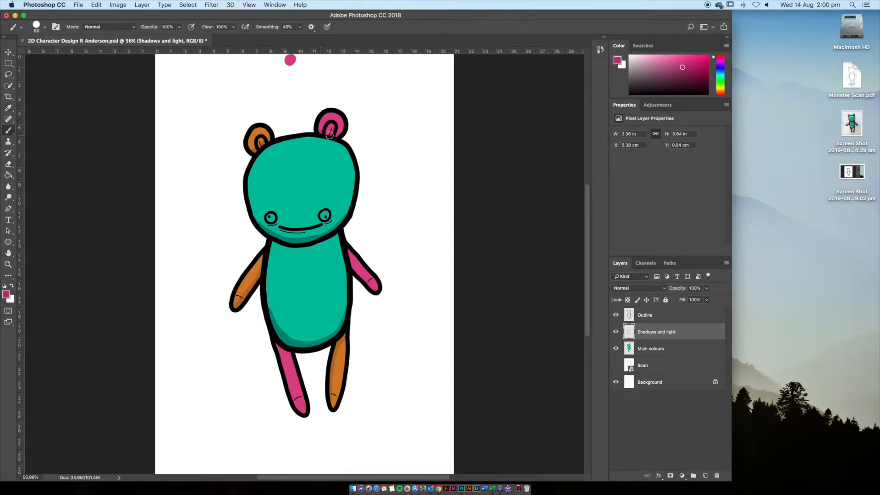
pyautogui.press('[')
pyautogui.press('[')
pyautogui.moveTo(346, 258)
pyautogui.mouseDown()
pyautogui.moveTo(377, 292)
pyautogui.moveTo(348, 257)
pyautogui.moveTo(379, 293)
pyautogui.mouseUp()
pyautogui.moveTo(287, 354); pyautogui.dragTo(306, 415)
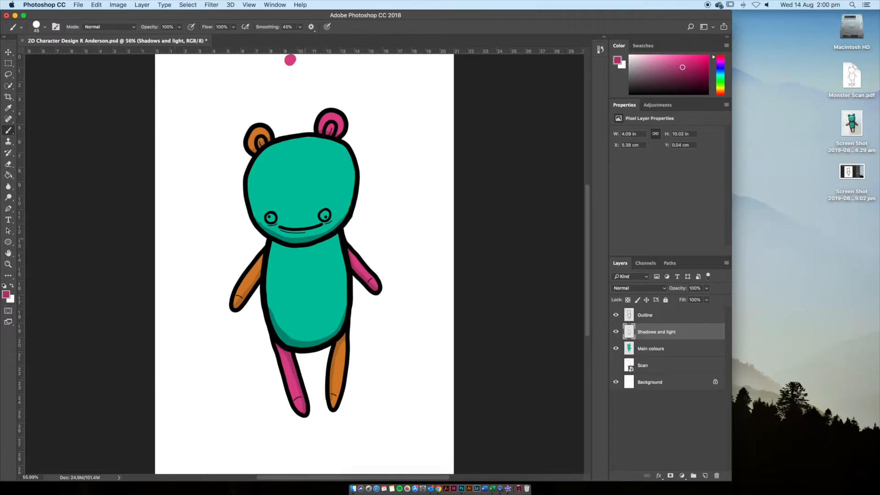
# Sample the head's dark teal shadow and shade beneath both eyes and the mouth with a 15 px brush
pyautogui.keyDown('alt'); pyautogui.click(272, 225); pyautogui.keyUp('alt')
pyautogui.press('super+equal')
pyautogui.press('super+equal')
pyautogui.press('super+equal')
pyautogui.moveTo(271, 193); pyautogui.dragTo(292, 309)
pyautogui.press('[')
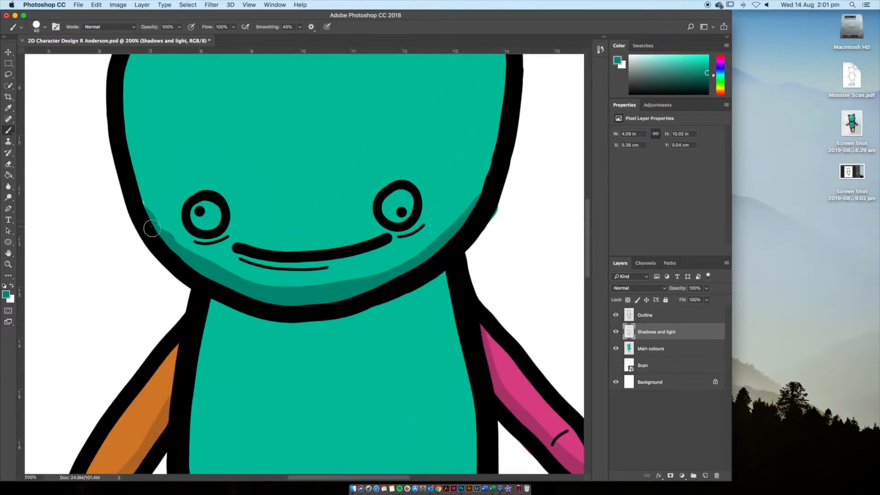
pyautogui.press('[')
pyautogui.press('[')
pyautogui.press('[')
pyautogui.press('[')
pyautogui.press('[')
pyautogui.moveTo(188, 228)
pyautogui.mouseDown()
pyautogui.moveTo(216, 241)
pyautogui.moveTo(231, 220)
pyautogui.mouseUp()
pyautogui.moveTo(377, 215)
pyautogui.mouseDown()
pyautogui.moveTo(403, 234)
pyautogui.moveTo(422, 213)
pyautogui.mouseUp()
pyautogui.moveTo(235, 252)
pyautogui.mouseDown()
pyautogui.moveTo(272, 262)
pyautogui.moveTo(353, 257)
pyautogui.moveTo(387, 242)
pyautogui.mouseUp()
pyautogui.press('super+0')
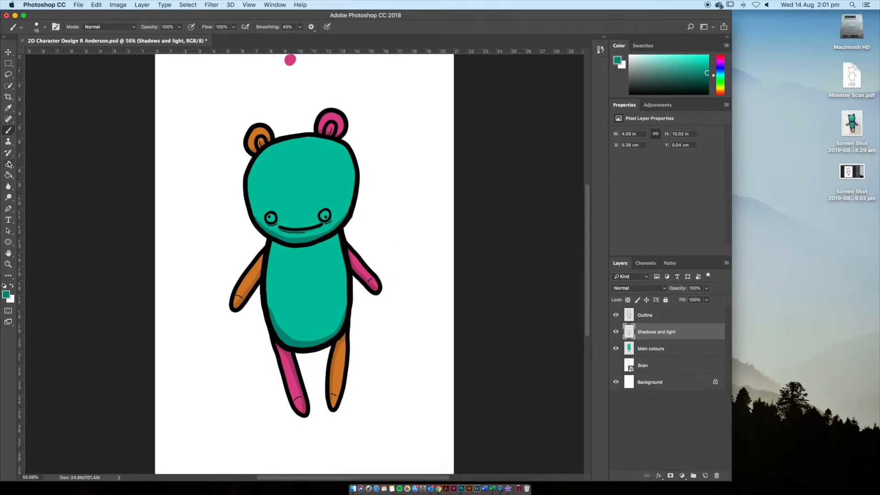
# Sample the orange of the ear and set the foreground colour to the lighter orange ee902d
pyautogui.click(9, 108)
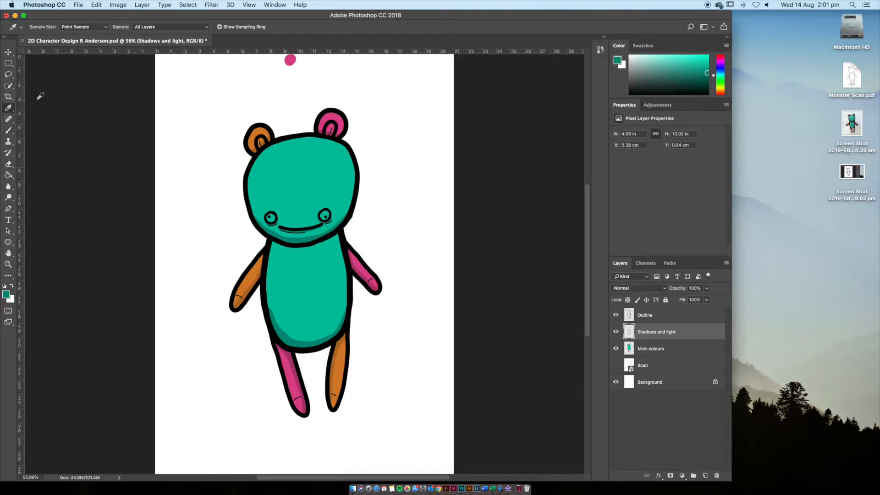
pyautogui.click(260, 128)
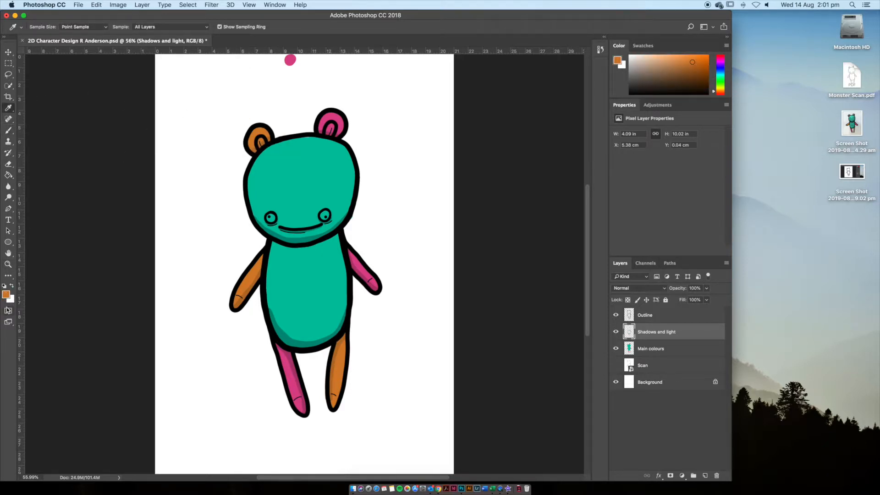
pyautogui.click(6, 295)
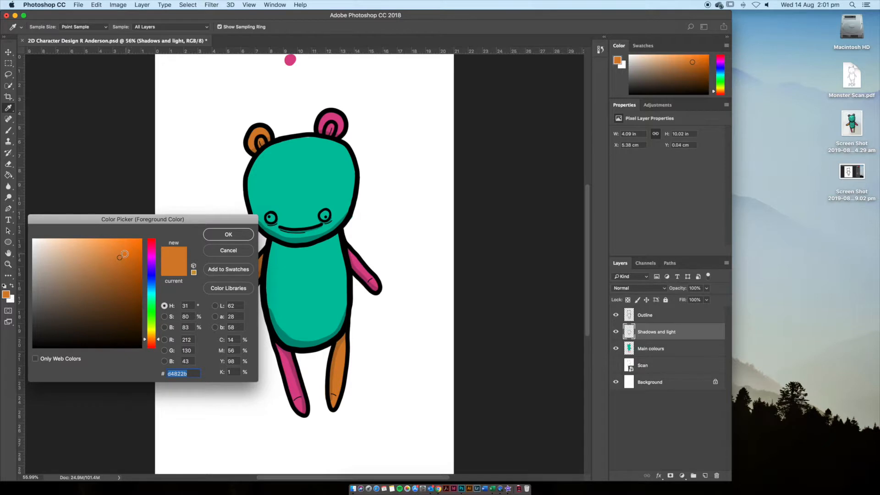
pyautogui.moveTo(120, 257); pyautogui.dragTo(121, 246)
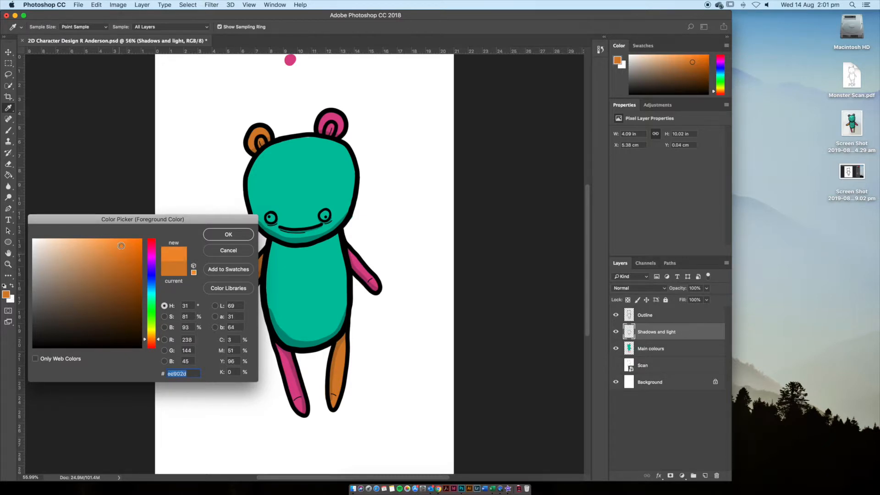
pyautogui.click(247, 236)
# Enlarge the brush and paint light orange highlights on the orange limbs and ear
pyautogui.press('b')
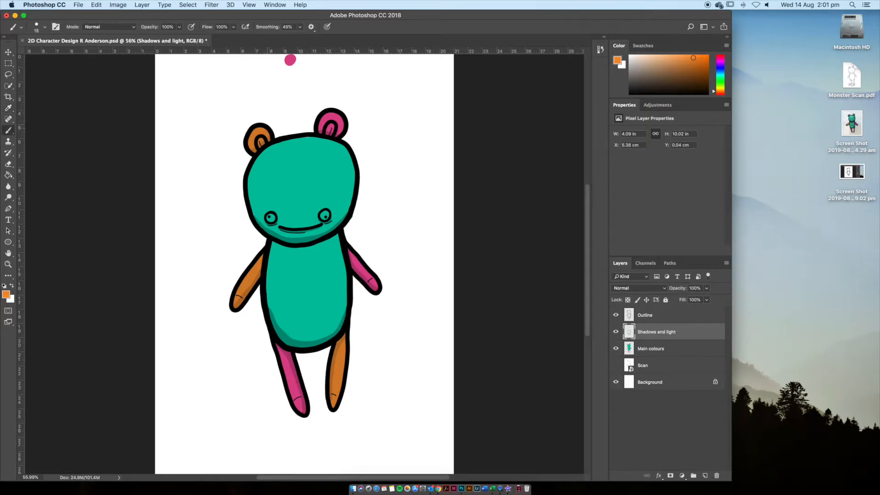
pyautogui.press(']')
pyautogui.press(']')
pyautogui.press(']')
pyautogui.press(']')
pyautogui.press(']')
pyautogui.moveTo(242, 283); pyautogui.dragTo(230, 308)
# Sample the pink of the leg, brighten the foreground colour, and paint light pink highlights on the pink limbs and ear
pyautogui.keyDown('alt'); pyautogui.click(315, 395); pyautogui.keyUp('alt')
pyautogui.keyDown('alt'); pyautogui.click(295, 396); pyautogui.keyUp('alt')
pyautogui.click(6, 295)
pyautogui.moveTo(105, 256); pyautogui.dragTo(109, 242)
pyautogui.click(227, 236)
pyautogui.press('[')
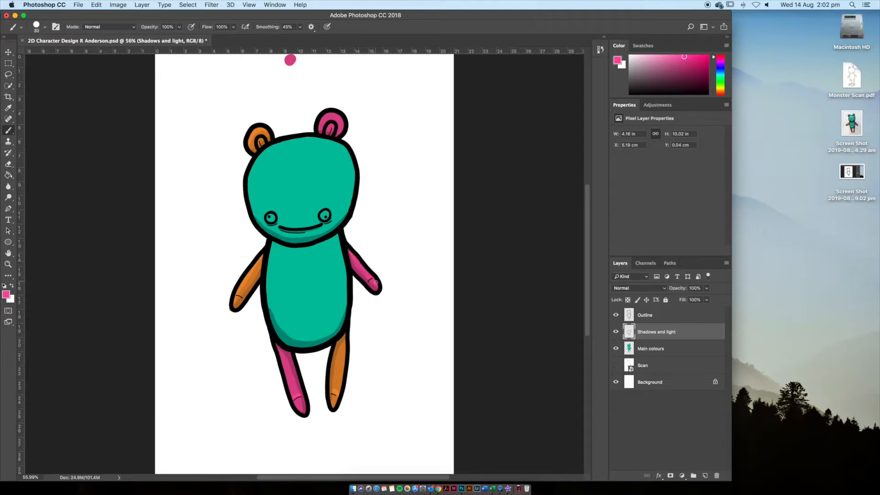
pyautogui.press(']')
pyautogui.press(']')
# Sample the head's teal and set the foreground colour to the lighter teal 00dcbb
pyautogui.press('i')
pyautogui.click(315, 179)
pyautogui.click(6, 294)
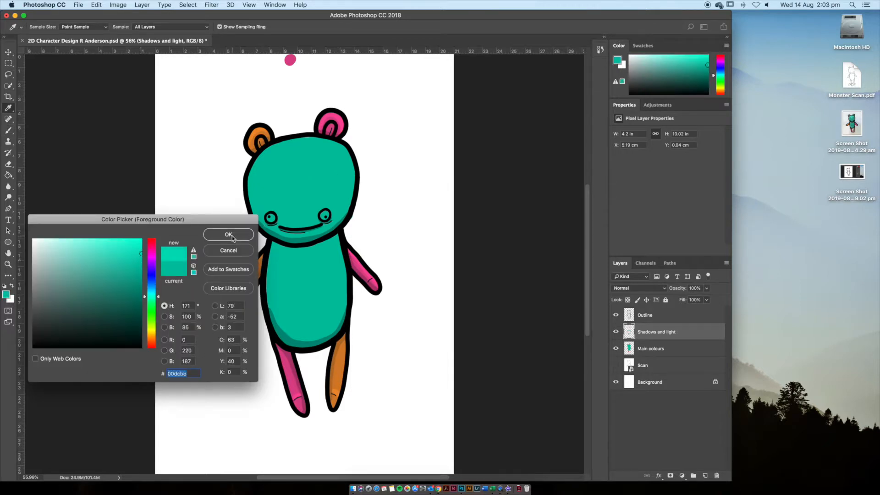
pyautogui.click(229, 234)
# Paint a light teal highlight across the forehead with a wavy lower edge, and around the eyes
pyautogui.press('b')
pyautogui.moveTo(257, 161)
pyautogui.mouseDown()
pyautogui.moveTo(302, 141)
pyautogui.moveTo(343, 146)
pyautogui.mouseUp()
pyautogui.moveTo(260, 163)
pyautogui.mouseDown()
pyautogui.moveTo(299, 178)
pyautogui.moveTo(342, 152)
pyautogui.moveTo(287, 151)
pyautogui.moveTo(296, 167)
pyautogui.mouseUp()
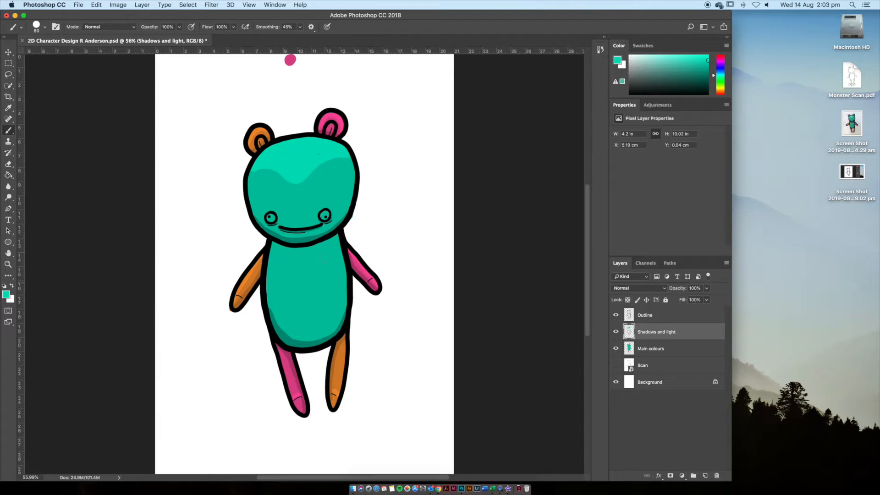
pyautogui.click(353, 152)
pyautogui.moveTo(326, 208); pyautogui.dragTo(315, 279)
# Swap the foreground colour to white and fill in both eyes with the brush
pyautogui.press('super+plus')
pyautogui.press('super+plus')
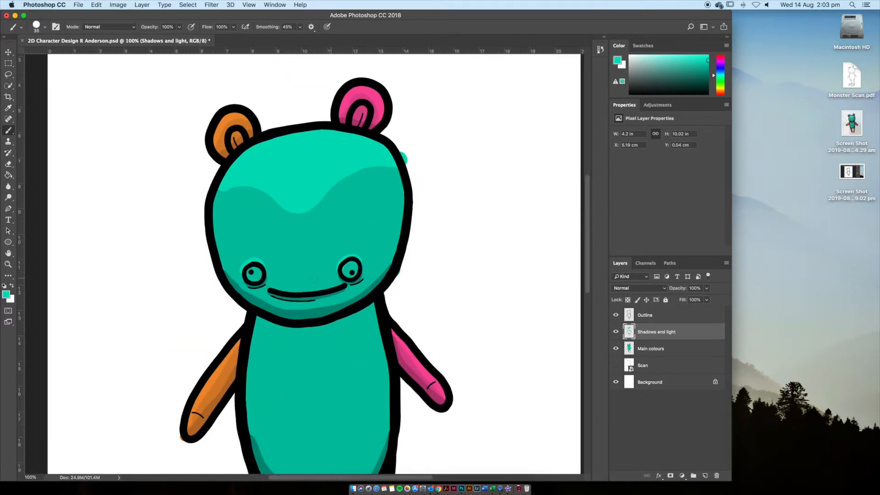
pyautogui.press('x')
pyautogui.moveTo(249, 269); pyautogui.dragTo(259, 280)
pyautogui.moveTo(342, 274); pyautogui.dragTo(351, 270)
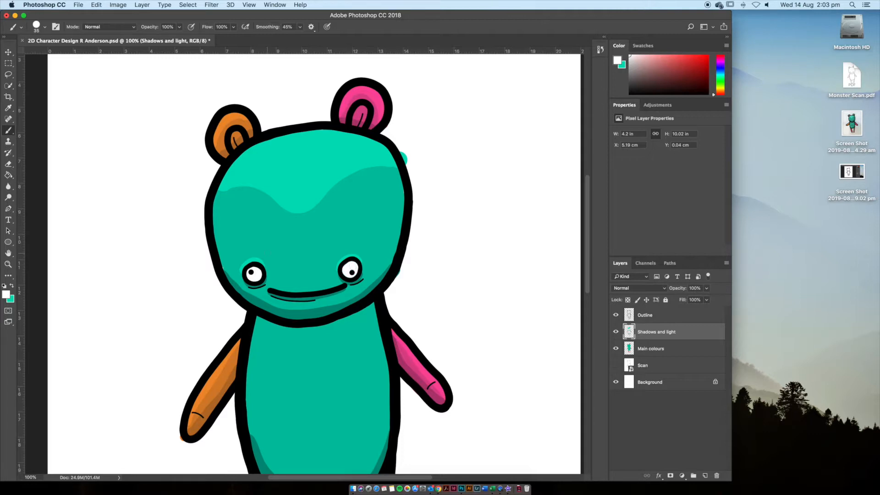
# Sample the light teal for a 20 px brush and erase the teal overspill outside the head outline
pyautogui.keyDown('alt'); pyautogui.click(256, 261); pyautogui.keyUp('alt')
pyautogui.press('[')
pyautogui.press('[')
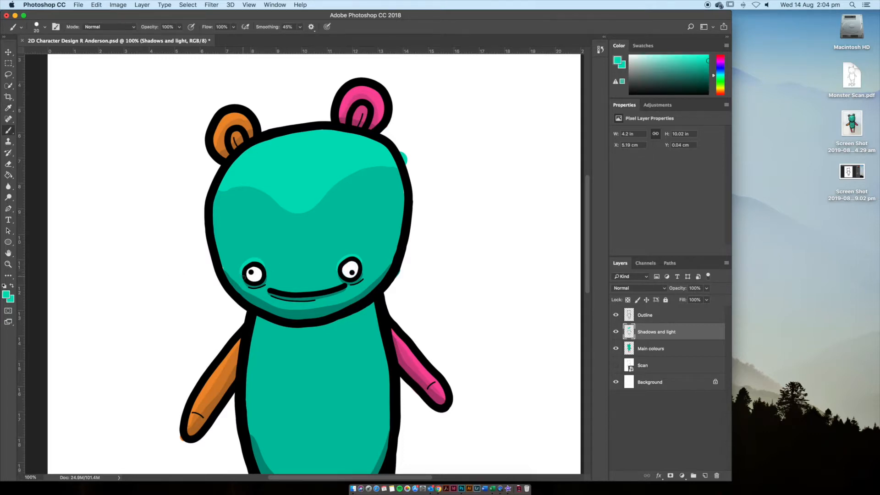
pyautogui.press('e')
pyautogui.moveTo(405, 153); pyautogui.dragTo(407, 163)
pyautogui.press('b')
pyautogui.keyDown('alt'); pyautogui.click(390, 158); pyautogui.keyUp('alt')
# Sample the dark orange and dark pink shadows and shade below the toe line on each leg
pyautogui.scroll(-10, 342, 191)
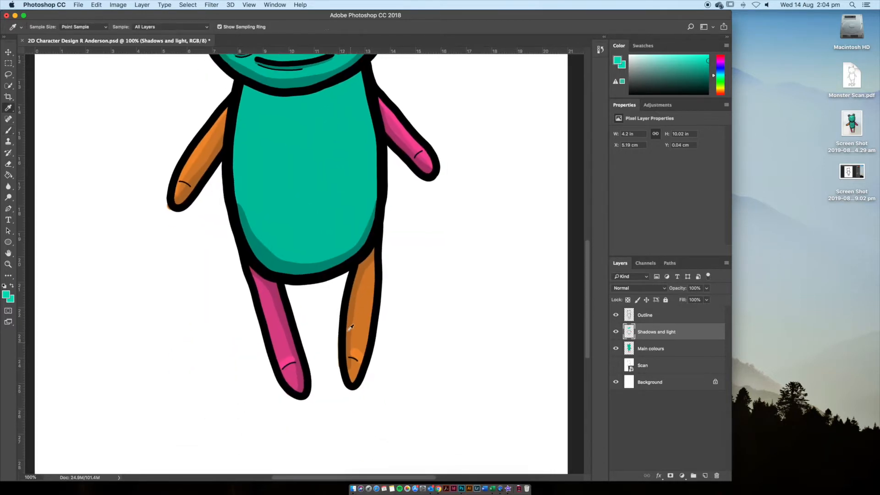
pyautogui.keyDown('alt'); pyautogui.click(349, 322); pyautogui.keyUp('alt')
pyautogui.moveTo(352, 359); pyautogui.dragTo(358, 367)
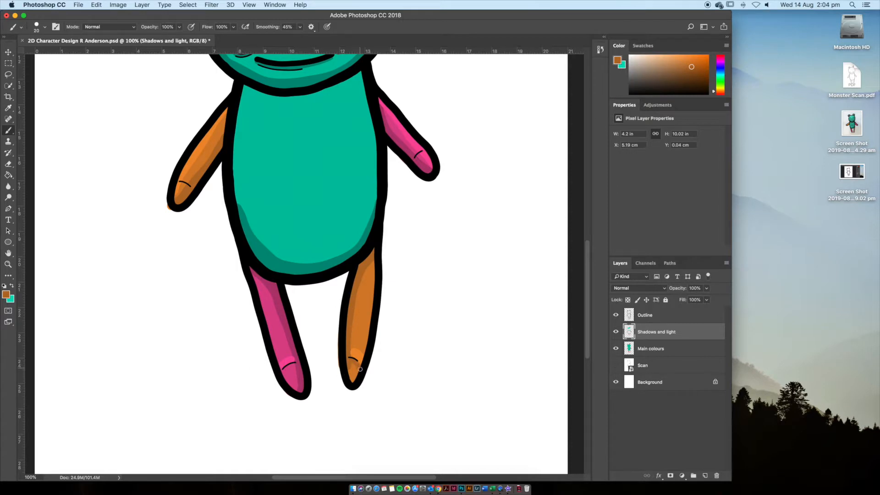
pyautogui.keyDown('alt'); pyautogui.click(298, 368); pyautogui.keyUp('alt')
pyautogui.moveTo(285, 369); pyautogui.dragTo(296, 364)
pyautogui.scroll(1, 314, 356)
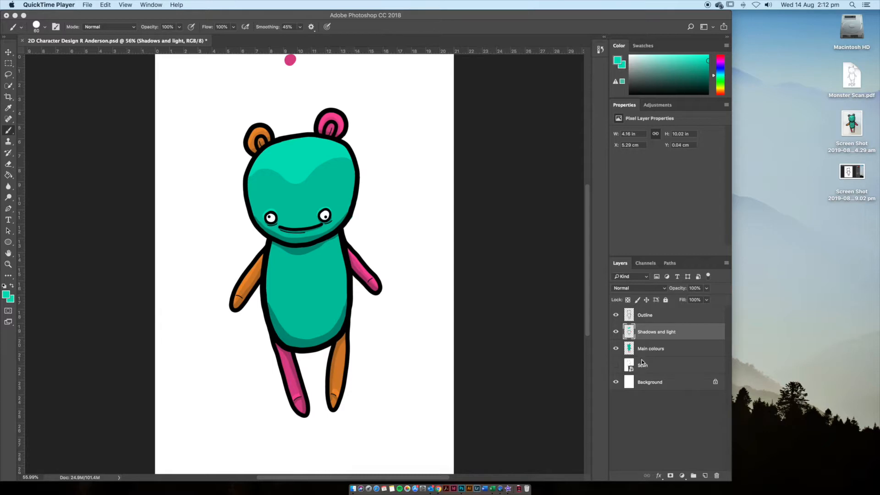
# Add a new layer above Shadows and light and name it Colour Overlay
pyautogui.click(704, 475)
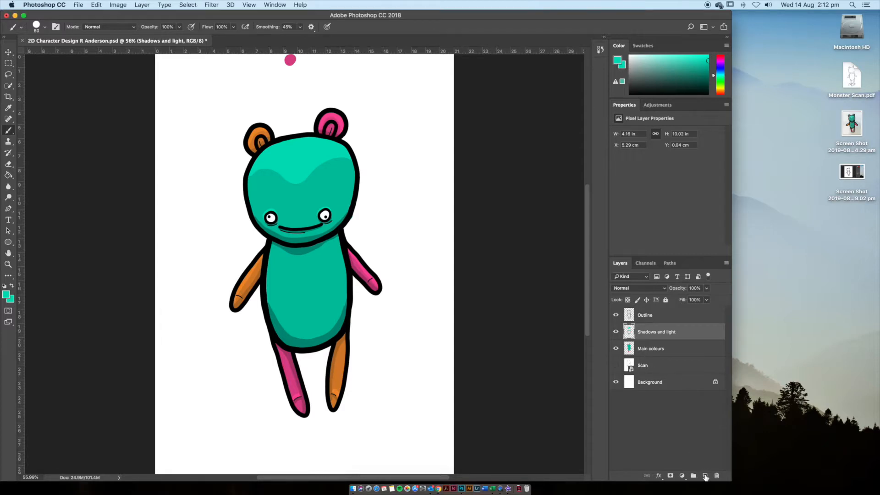
pyautogui.doubleClick(645, 332)
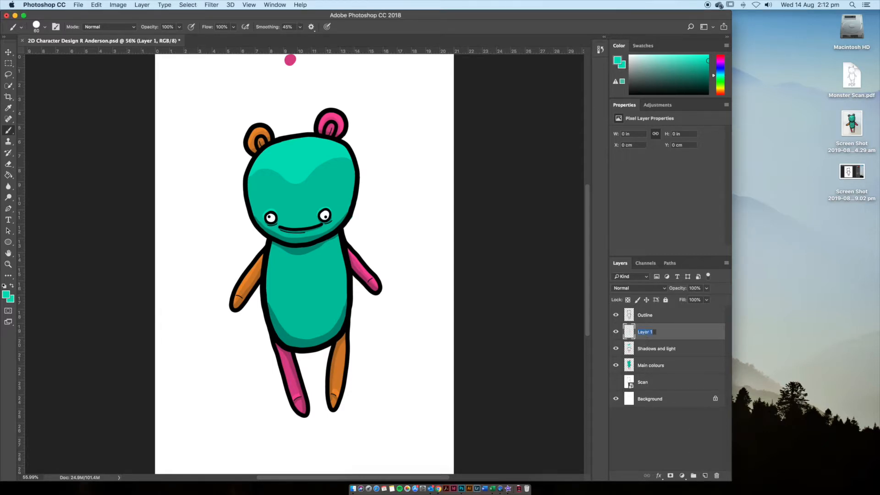
pyautogui.write('colour Overlay')
pyautogui.press('Return')
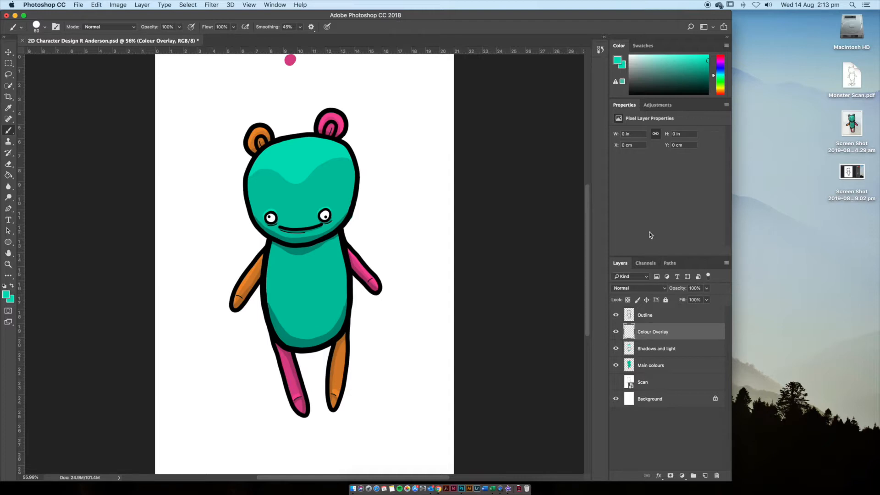
# Set the Colour Overlay layer to Multiply blending at 30% opacity
pyautogui.click(663, 289)
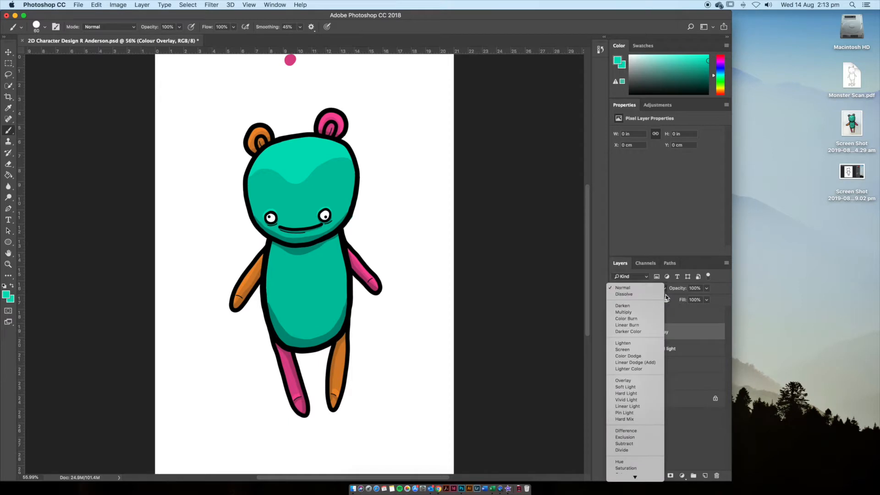
pyautogui.click(623, 309)
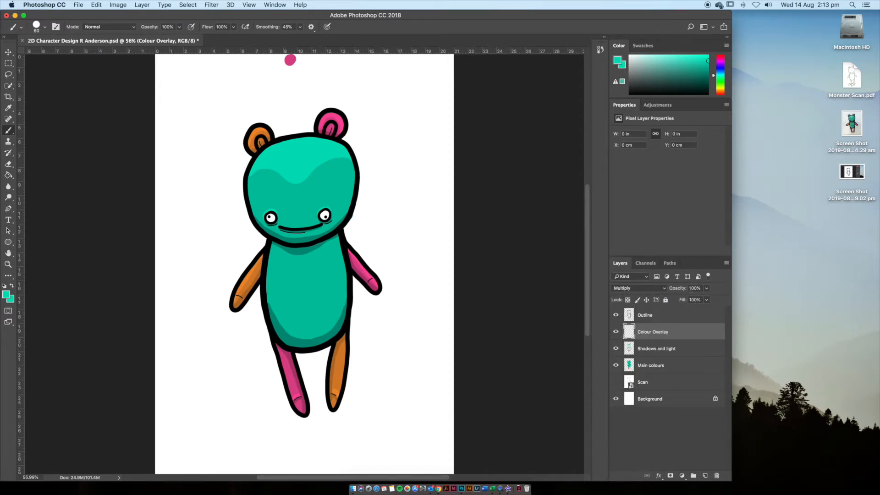
pyautogui.write('3')
# Sample the body's teal and paint overlay shading down the pink-arm side of the body and head with a 100 px brush
pyautogui.press('i')
pyautogui.click(309, 276)
pyautogui.press('b')
pyautogui.moveTo(341, 266)
pyautogui.mouseDown()
pyautogui.moveTo(341, 328)
pyautogui.moveTo(321, 350)
pyautogui.mouseUp()
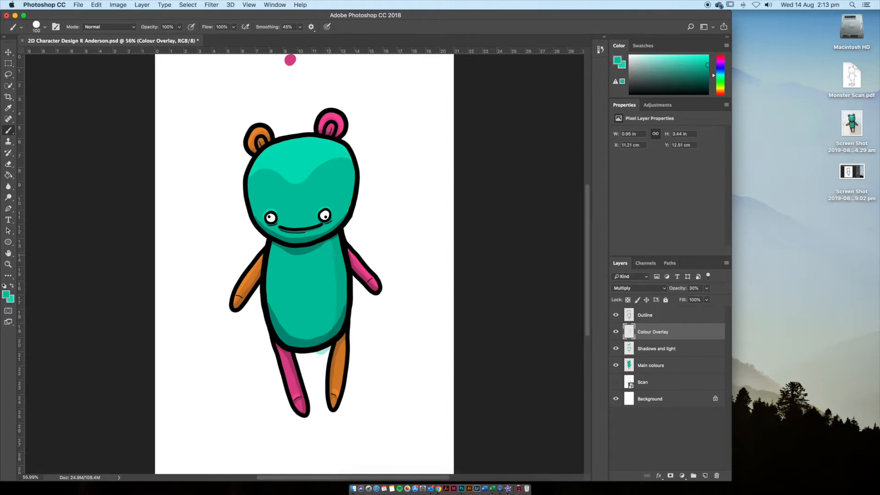
pyautogui.moveTo(332, 238)
pyautogui.mouseDown()
pyautogui.moveTo(334, 327)
pyautogui.moveTo(314, 351)
pyautogui.mouseUp()
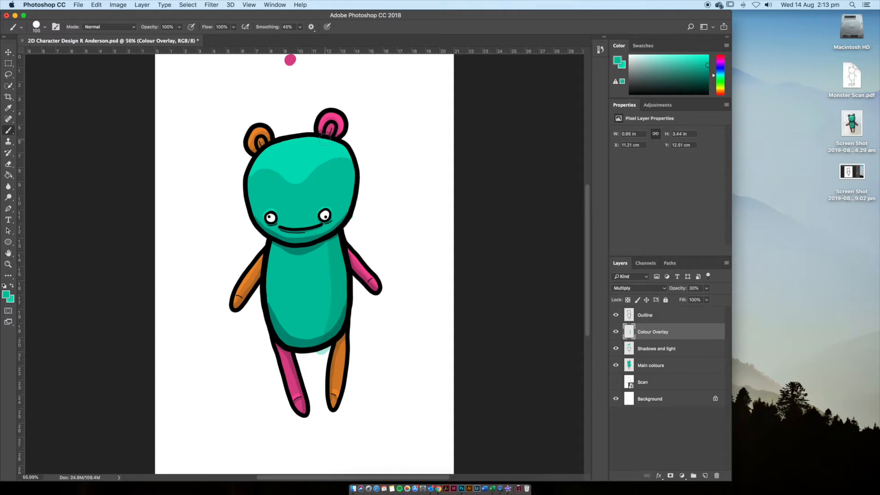
pyautogui.moveTo(324, 141)
pyautogui.mouseDown()
pyautogui.moveTo(345, 156)
pyautogui.moveTo(348, 180)
pyautogui.moveTo(331, 230)
pyautogui.mouseUp()
pyautogui.moveTo(314, 134); pyautogui.dragTo(342, 151)
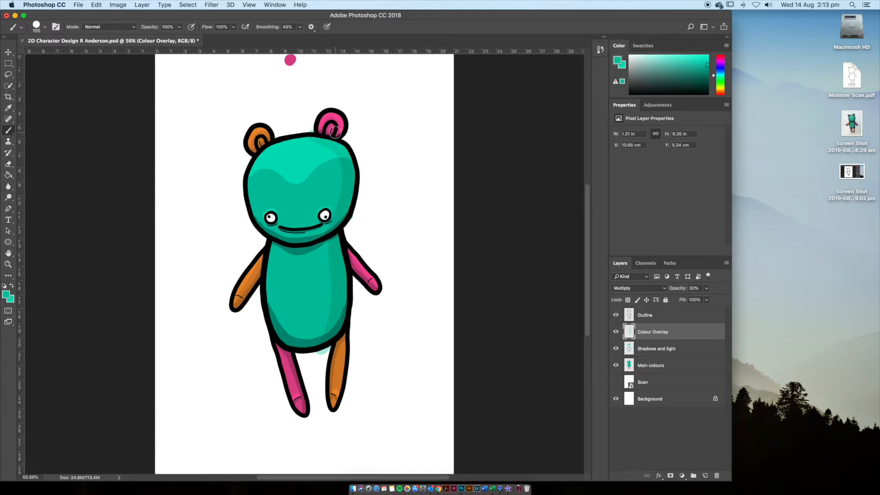
# Erase the teal overlay that spills over the pink ear and below the body
pyautogui.press('e')
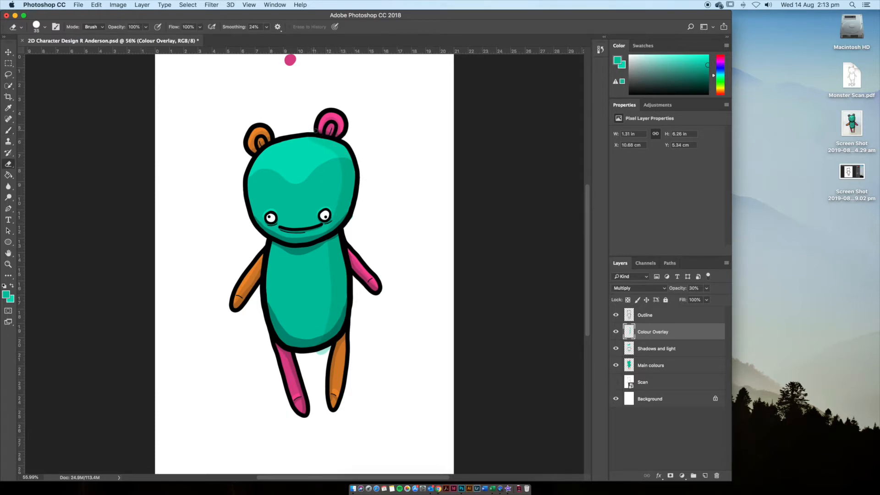
pyautogui.moveTo(340, 136); pyautogui.dragTo(345, 145)
pyautogui.moveTo(323, 352); pyautogui.dragTo(316, 352)
pyautogui.press('b')
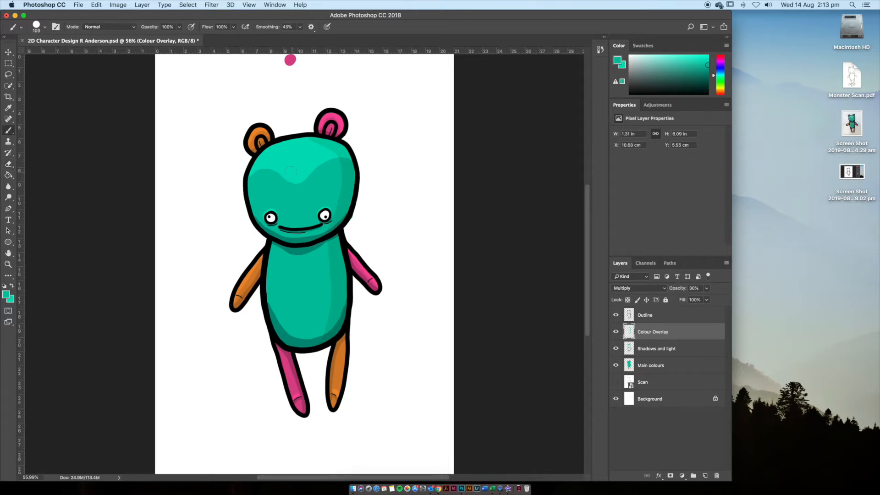
# Sample the arm's orange, add overlay shading to the orange arm, and erase the overspill around it
pyautogui.press('i')
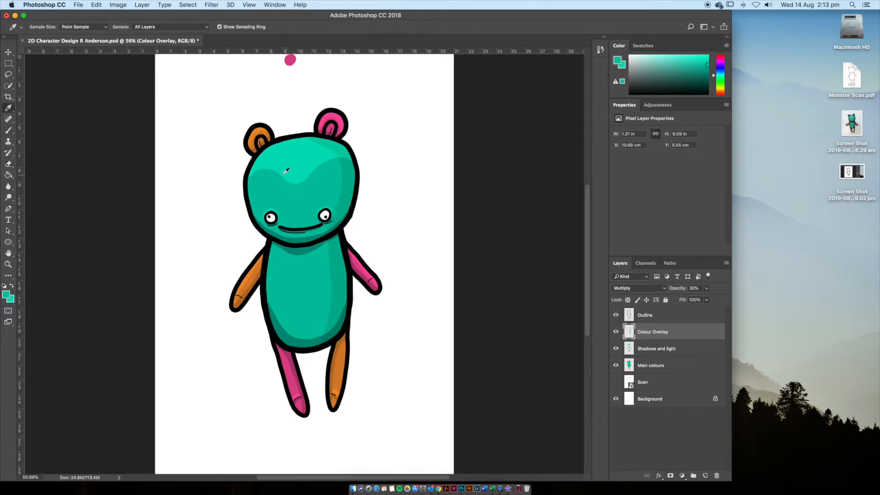
pyautogui.click(255, 285)
pyautogui.press('b')
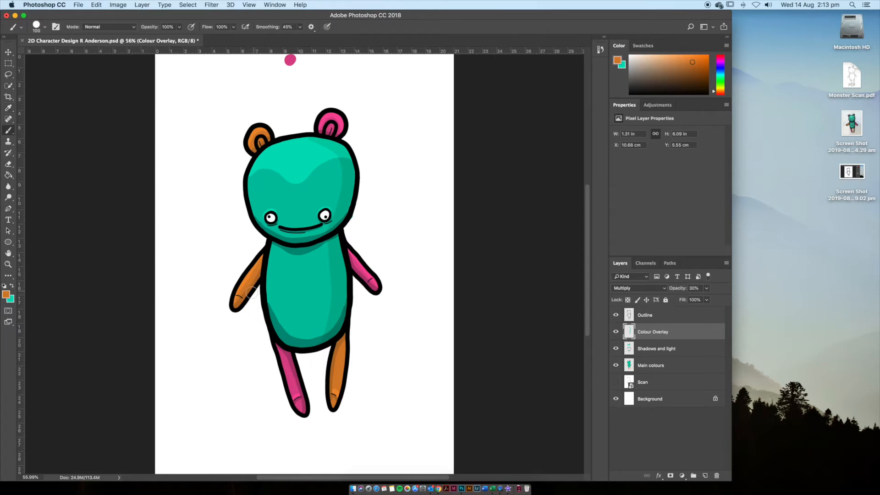
pyautogui.press('super+equal')
pyautogui.press('super+equal')
pyautogui.press('super+equal')
pyautogui.press('e')
pyautogui.moveTo(329, 251); pyautogui.dragTo(319, 251)
pyautogui.moveTo(119, 269); pyautogui.dragTo(129, 286)
# Sample the arm's pink and paint overlay shading along the lower edge of the pink arm
pyautogui.moveTo(568, 157); pyautogui.dragTo(281, 210)
pyautogui.press('b')
pyautogui.keyDown('alt'); pyautogui.click(290, 226); pyautogui.keyUp('alt')
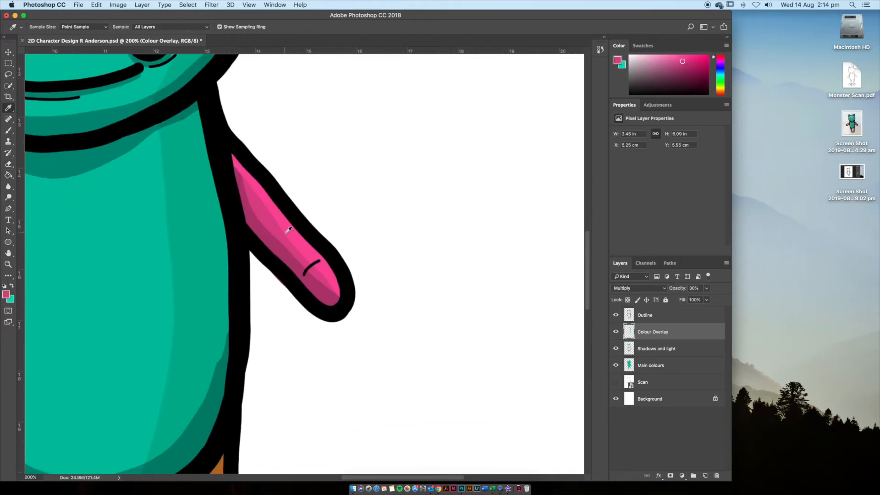
pyautogui.moveTo(301, 286)
pyautogui.mouseDown()
pyautogui.moveTo(334, 298)
pyautogui.moveTo(341, 283)
pyautogui.mouseUp()
pyautogui.press('e')
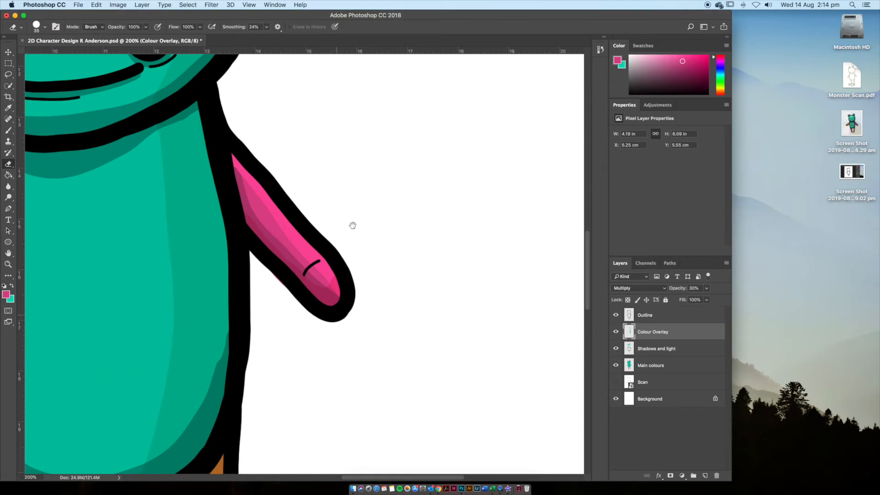
# Sample the leg's orange and paint overlay shading down the outer edge of the orange leg with a 45 px brush
pyautogui.scroll(-5, 357, 315)
pyautogui.hscroll(-2, 357, 315)
pyautogui.press('i')
pyautogui.click(301, 241)
pyautogui.press('b')
pyautogui.moveTo(302, 133)
pyautogui.mouseDown()
pyautogui.moveTo(284, 352)
pyautogui.moveTo(251, 392)
pyautogui.mouseUp()
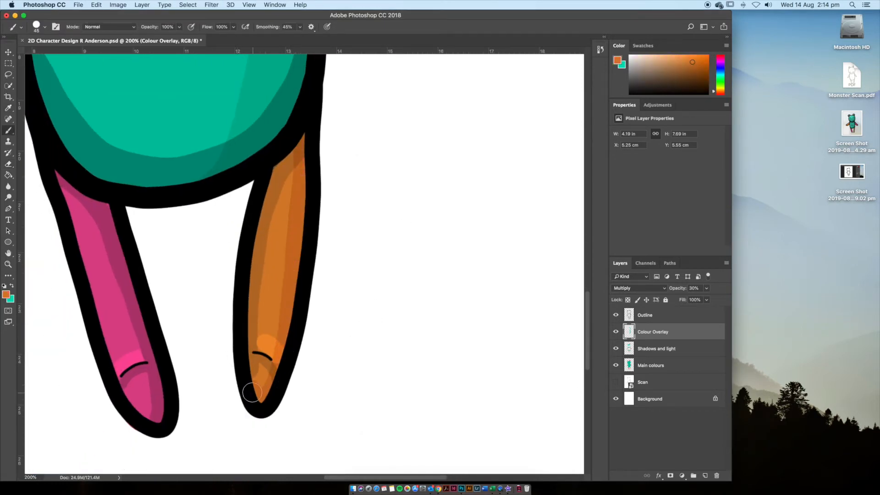
# Sample the leg's pink and paint overlay shading down one edge of the pink leg
pyautogui.hscroll(-3, 256, 380)
pyautogui.press('i')
pyautogui.click(183, 307)
pyautogui.press('b')
pyautogui.moveTo(129, 183)
pyautogui.mouseDown()
pyautogui.moveTo(158, 296)
pyautogui.moveTo(140, 250)
pyautogui.moveTo(146, 243)
pyautogui.moveTo(179, 348)
pyautogui.moveTo(220, 407)
pyautogui.mouseUp()
# Paint overlay shading on one side of the pink ear and the orange ear, sampling the orange for the latter
pyautogui.press('space')
pyautogui.moveTo(318, 97); pyautogui.dragTo(297, 343)
pyautogui.moveTo(281, 86); pyautogui.dragTo(291, 398)
pyautogui.moveTo(236, 136); pyautogui.dragTo(277, 279)
pyautogui.moveTo(402, 193); pyautogui.dragTo(403, 127)
pyautogui.press('i')
pyautogui.click(102, 192)
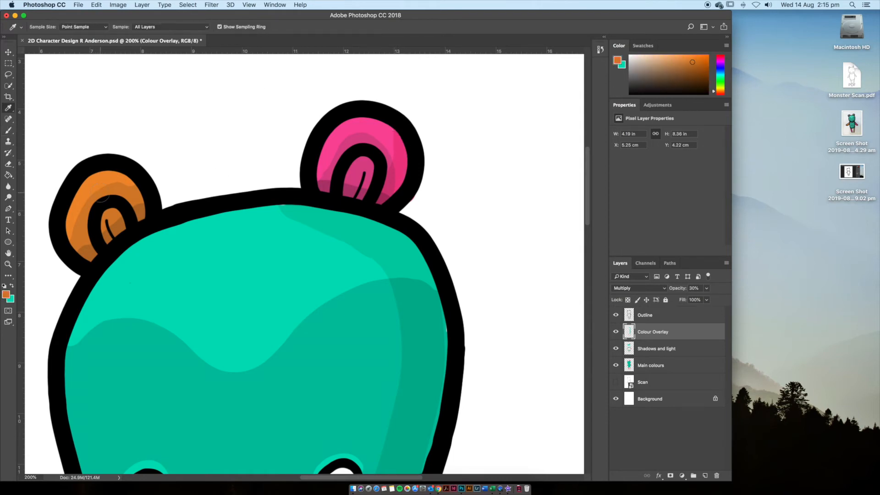
pyautogui.press('b')
pyautogui.press('super+0')
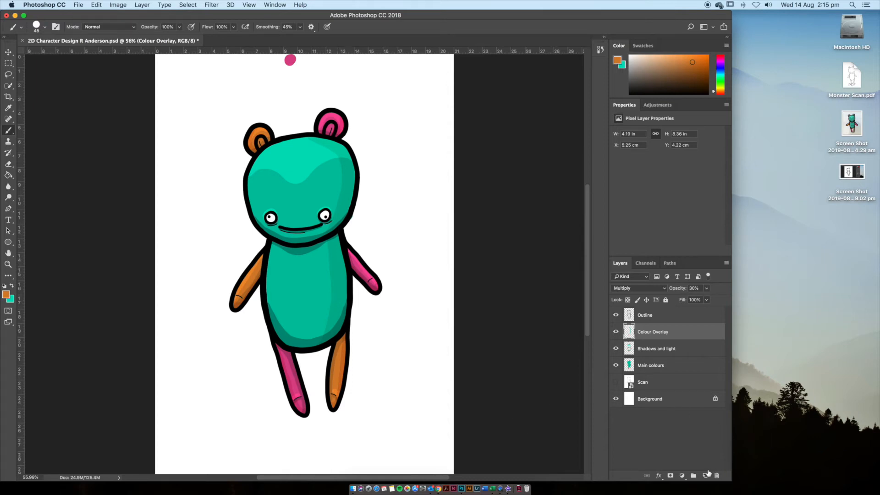
# Add a new layer above Colour Overlay and name it Details
pyautogui.click(706, 475)
pyautogui.doubleClick(644, 332)
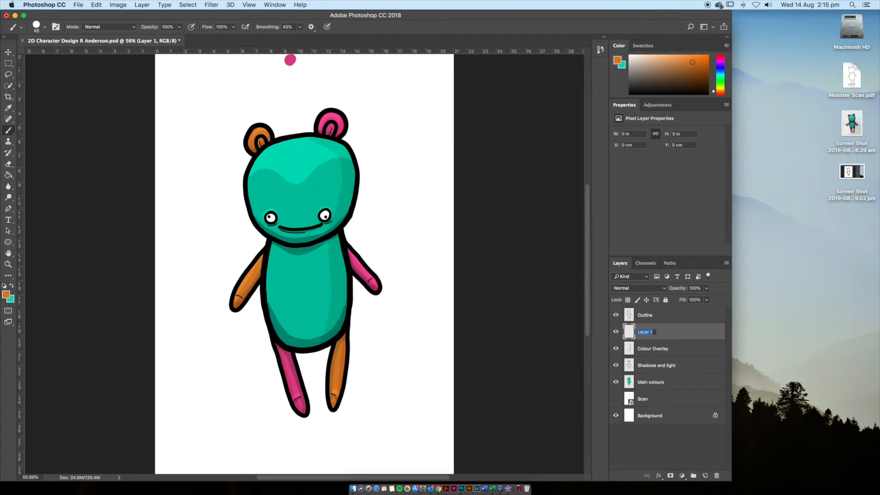
pyautogui.write('de')
pyautogui.write('tails')
pyautogui.press('Return')
# Set the foreground colour to white (ffffff) and reduce the brush size to 20 px
pyautogui.click(6, 294)
pyautogui.moveTo(119, 258); pyautogui.dragTo(33, 239)
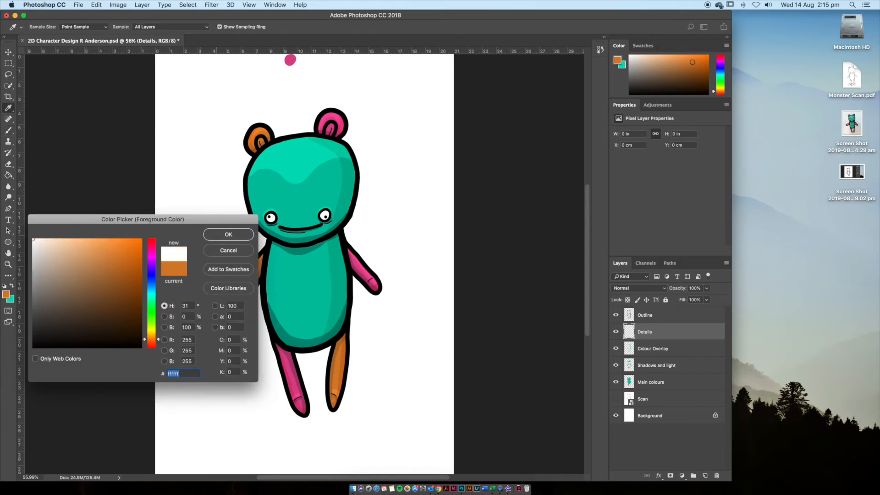
pyautogui.press('Return')
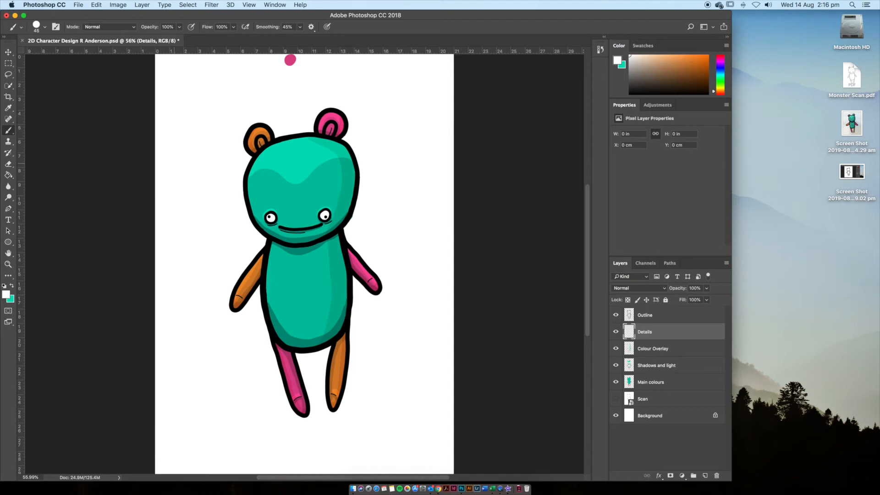
pyautogui.press('[')
pyautogui.press('[')
pyautogui.press('super+1')
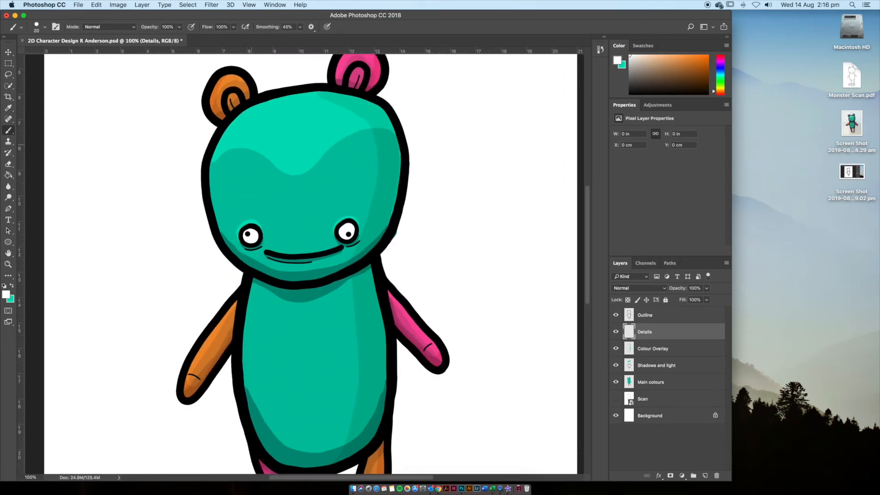
# Paint a white gleam stroke with a small dot beside it on the forehead, near the orange ear
pyautogui.moveTo(226, 141); pyautogui.dragTo(244, 120)
pyautogui.press('super+z')
pyautogui.click(252, 115)
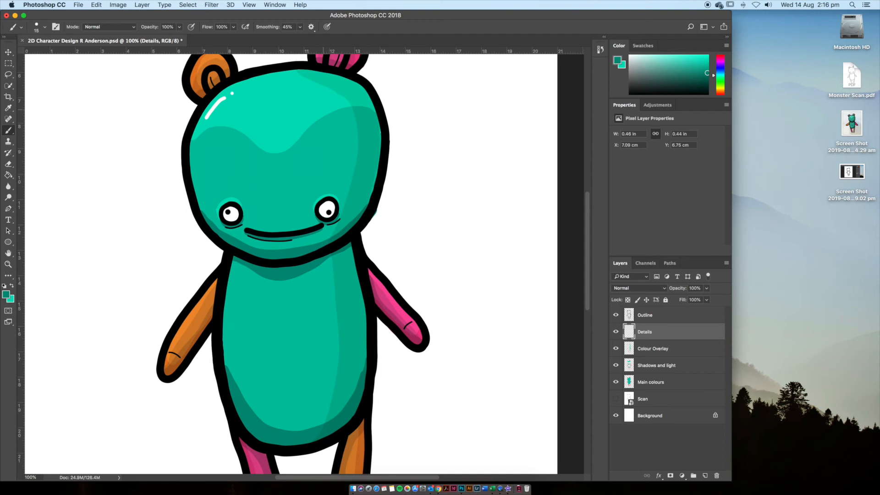
# Dab short dark green texture marks with a 15 px brush on the upper forehead, above both eyes and on the belly
pyautogui.click(335, 104)
pyautogui.click(217, 198)
pyautogui.click(223, 193)
pyautogui.click(228, 192)
pyautogui.click(316, 186)
pyautogui.click(321, 184)
pyautogui.scroll(-3, 291, 263)
pyautogui.click(258, 295)
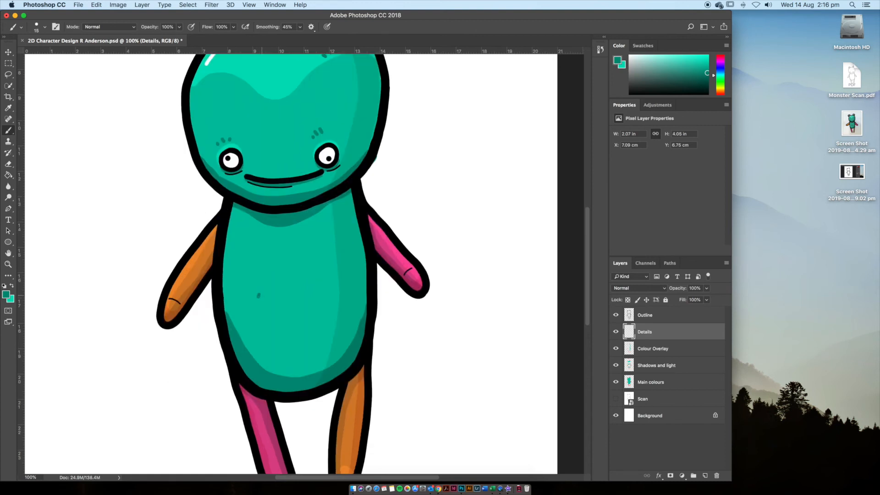
pyautogui.scroll(-1, 291, 263)
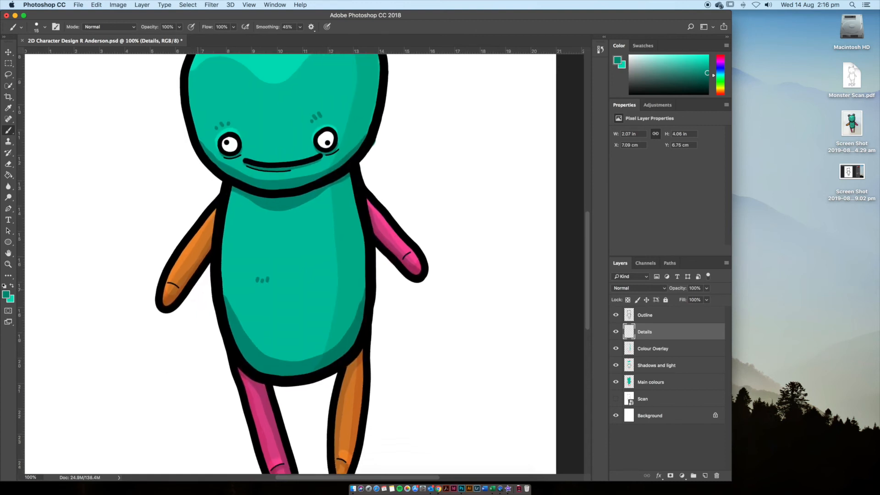
# On the Outline layer, sample the outline's black and paint an arched line across the belly with a 30 px brush
pyautogui.press('i')
pyautogui.click(665, 315)
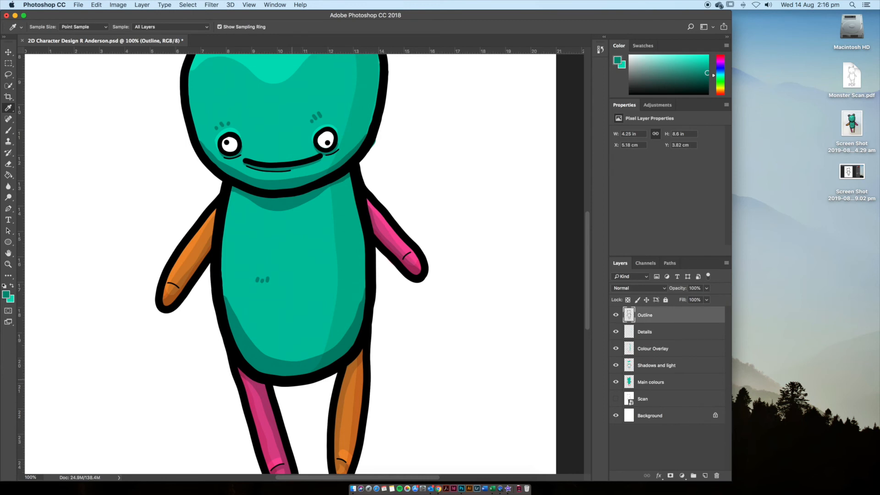
pyautogui.click(293, 378)
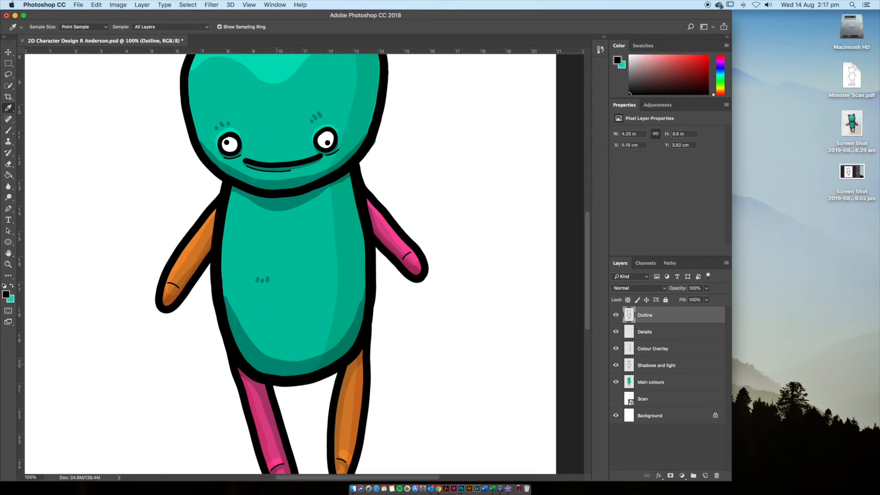
pyautogui.press('b')
pyautogui.moveTo(241, 296)
pyautogui.mouseDown()
pyautogui.moveTo(289, 283)
pyautogui.moveTo(337, 299)
pyautogui.mouseUp()
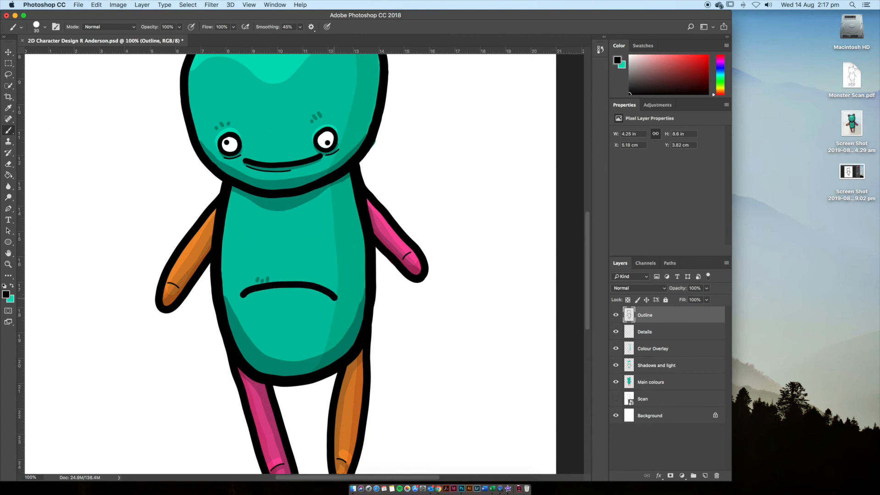
# On the Shadows and light layer, sample the forehead's light green and paint a highlight along the top of the belly line
pyautogui.click(664, 365)
pyautogui.press('i')
pyautogui.click(280, 71)
pyautogui.press('b')
pyautogui.moveTo(243, 290)
pyautogui.mouseDown()
pyautogui.moveTo(272, 279)
pyautogui.moveTo(335, 292)
pyautogui.mouseUp()
pyautogui.press('super+z')
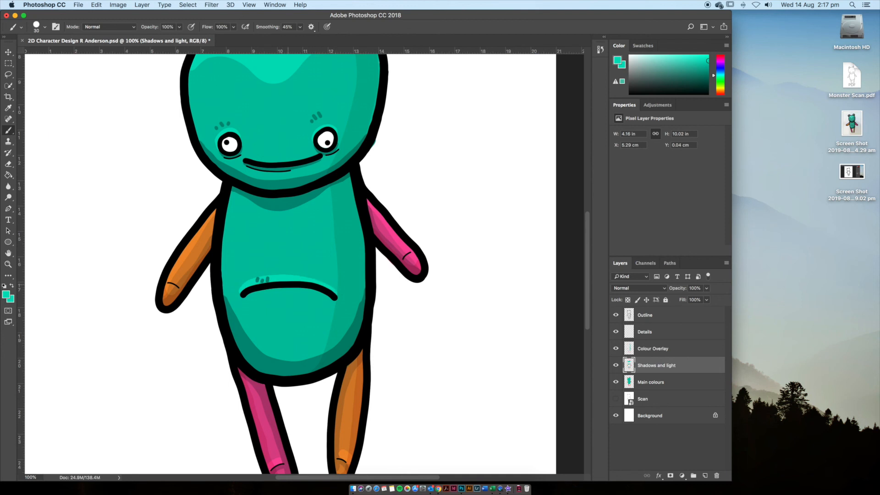
# On the Details layer, sample the eye's white and paint a small dot and gleam stroke above the belly line with a 10 px brush
pyautogui.click(664, 331)
pyautogui.press('i')
pyautogui.click(233, 147)
pyautogui.press('b')
pyautogui.press('[')
pyautogui.press('[')
pyautogui.press('[')
pyautogui.press('[')
pyautogui.press('[')
pyautogui.press(']')
pyautogui.click(313, 277)
pyautogui.moveTo(320, 278); pyautogui.dragTo(336, 287)
# Activate the Colour Overlay layer and sample the body's green, then the leg's pink as the brush colour
pyautogui.scroll(-2, 289, 264)
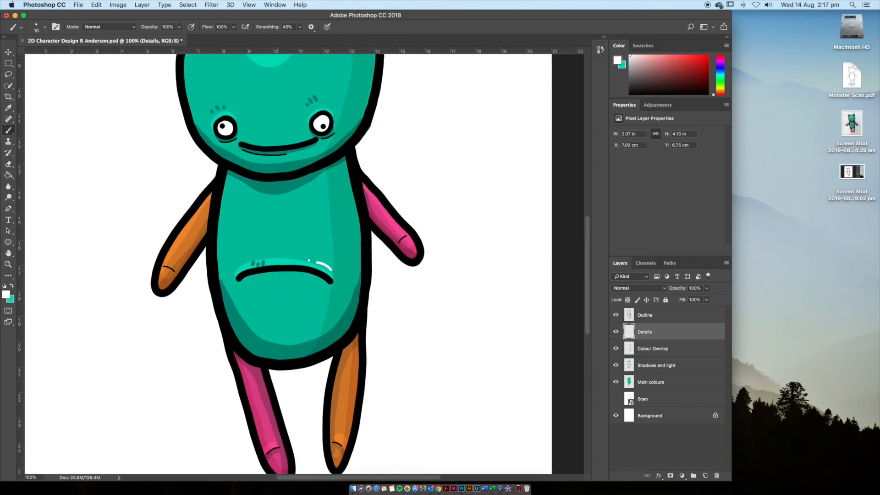
pyautogui.click(665, 349)
pyautogui.press('i')
pyautogui.click(346, 293)
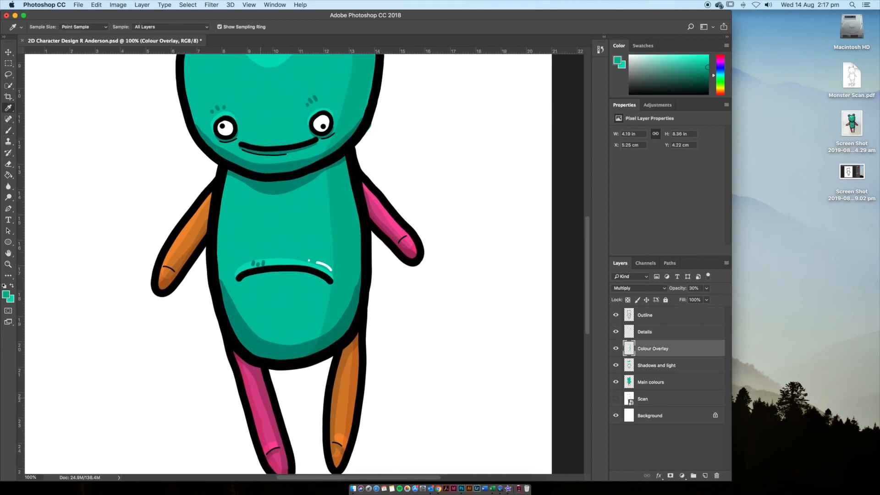
pyautogui.click(261, 398)
pyautogui.press('b')
pyautogui.scroll(-5, 329, 333)
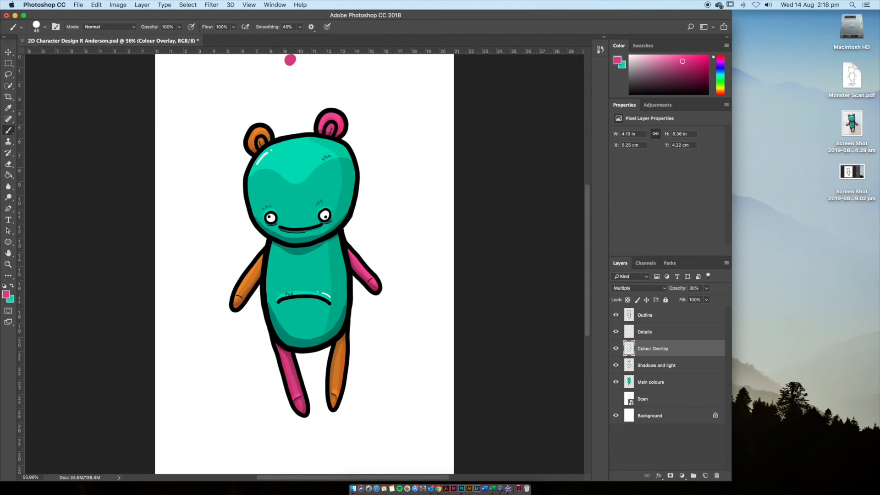
# Erase the stray pink dot above the character's head on the Shadows and light layer
pyautogui.hotkey('alt', '[')
pyautogui.press('e')
pyautogui.moveTo(294, 61); pyautogui.dragTo(290, 61)
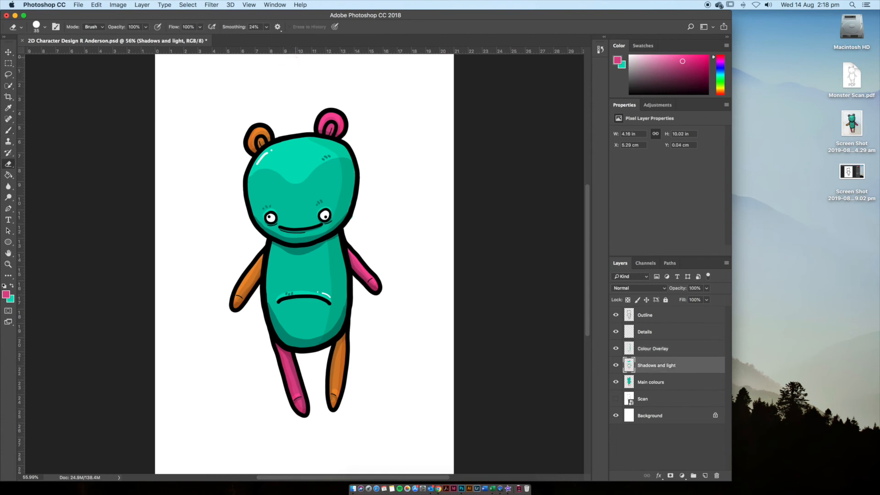